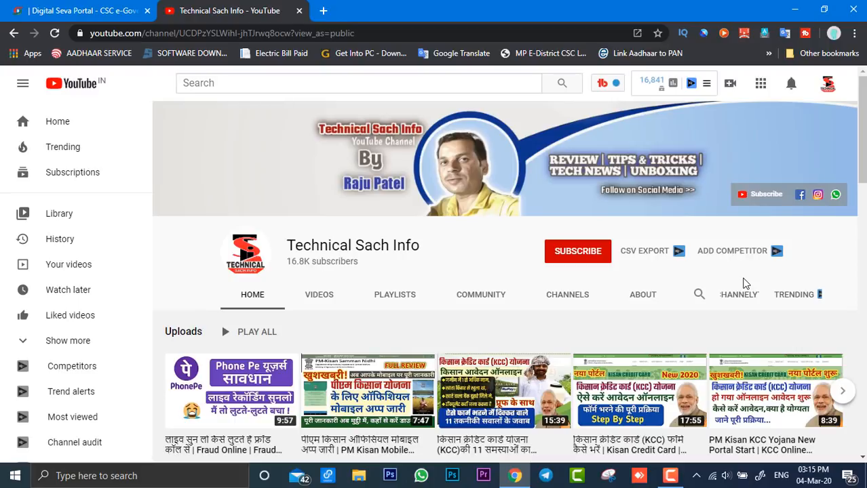
Step: Look over the uploads and popular uploads on the Technical Sach Info YouTube channel page
{"action": "scroll", "coordinate": [744, 282], "scroll_direction": "down", "scroll_amount": 4}
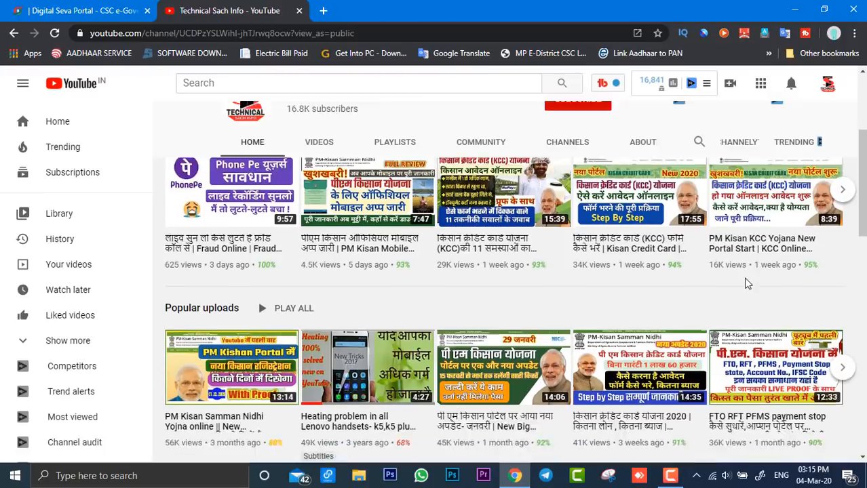
{"action": "scroll", "coordinate": [746, 284], "scroll_direction": "down", "scroll_amount": 2}
{"action": "scroll", "coordinate": [749, 298], "scroll_direction": "up", "scroll_amount": 2}
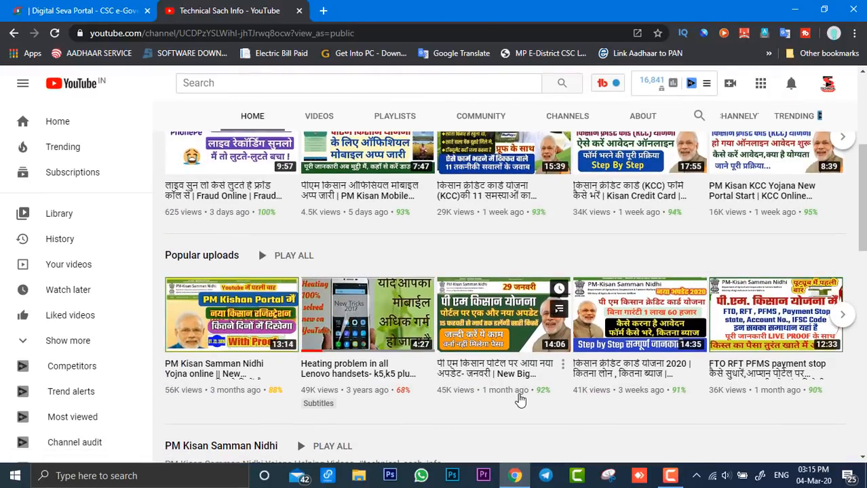
{"action": "scroll", "coordinate": [520, 400], "scroll_direction": "up", "scroll_amount": 3}
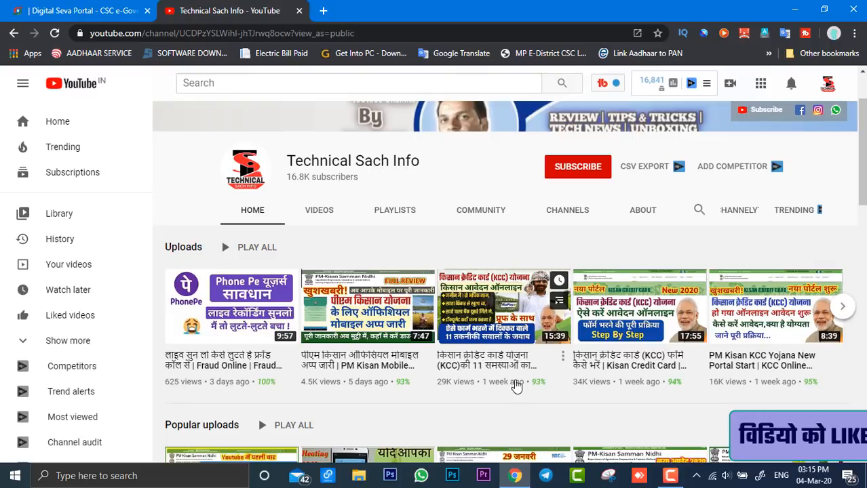
{"action": "scroll", "coordinate": [517, 385], "scroll_direction": "up", "scroll_amount": 2}
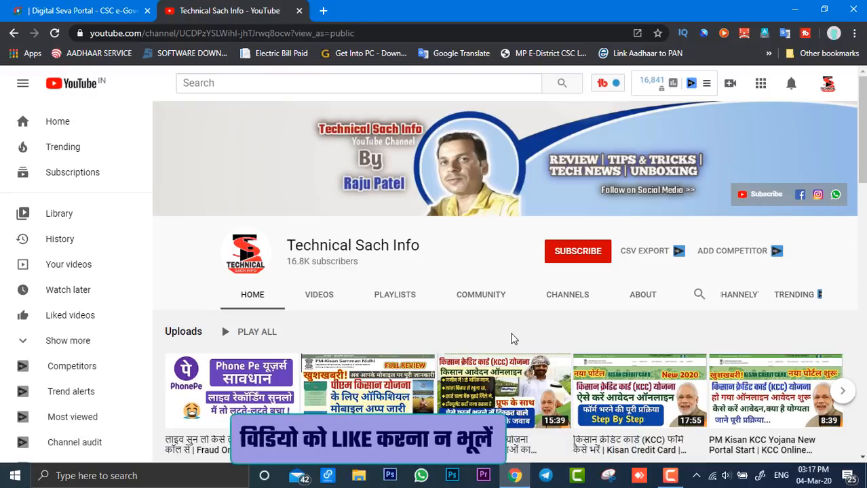
{"action": "scroll", "coordinate": [512, 340], "scroll_direction": "down", "scroll_amount": 1}
{"action": "scroll", "coordinate": [513, 337], "scroll_direction": "down", "scroll_amount": 4}
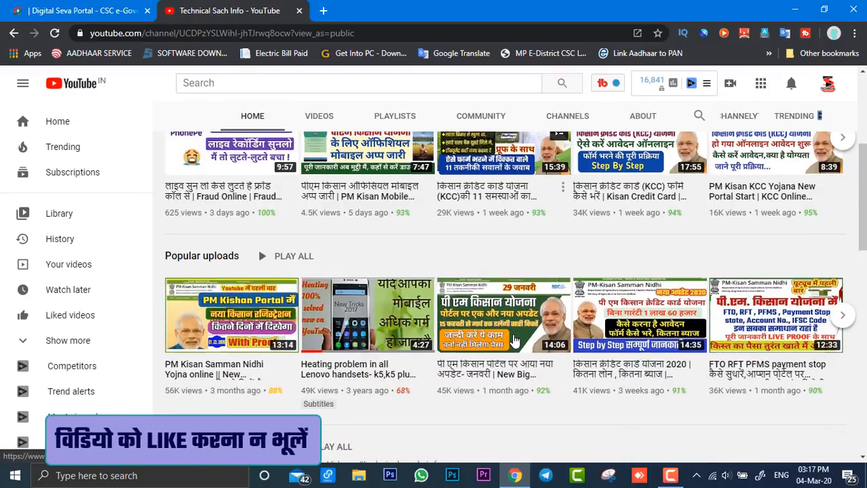
{"action": "scroll", "coordinate": [513, 337], "scroll_direction": "up", "scroll_amount": 2}
{"action": "scroll", "coordinate": [512, 334], "scroll_direction": "up", "scroll_amount": 3}
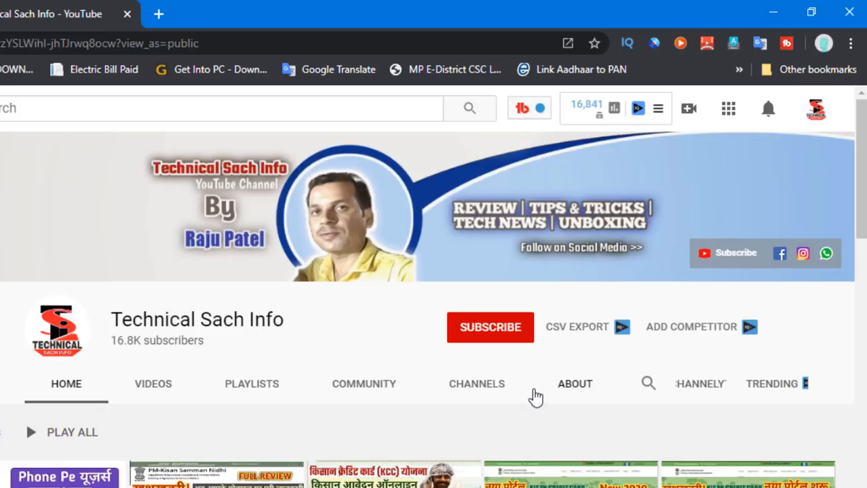
{"action": "scroll", "coordinate": [534, 400], "scroll_direction": "down", "scroll_amount": 2}
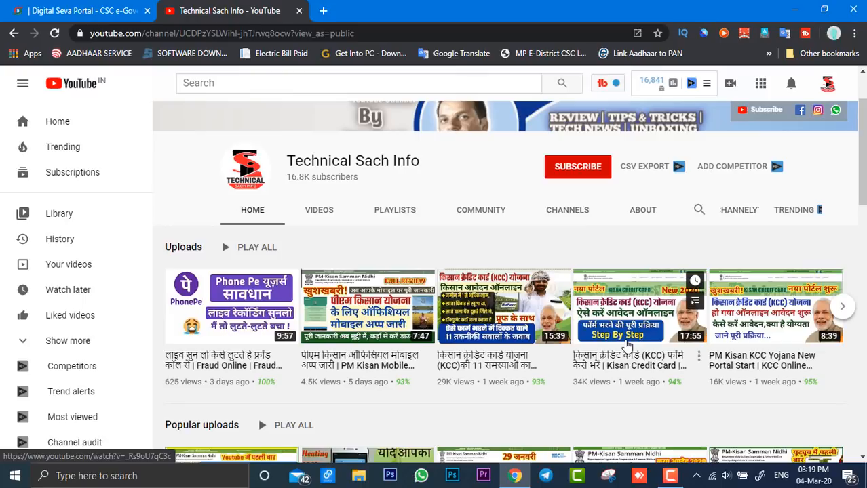
{"action": "scroll", "coordinate": [625, 346], "scroll_direction": "up", "scroll_amount": 1}
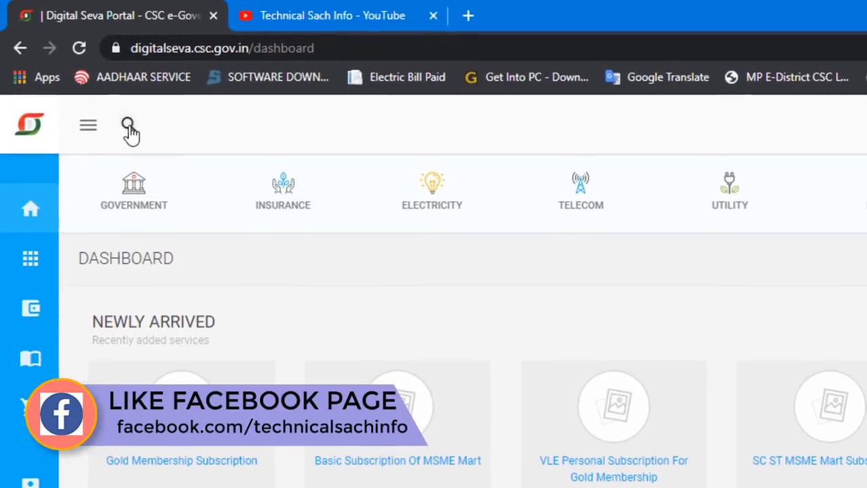
Step: Search the Digital Seva Portal's services for "kcc" and open the Kisan Credit Card Registration - KCC service
{"action": "left_click", "coordinate": [97, 93]}
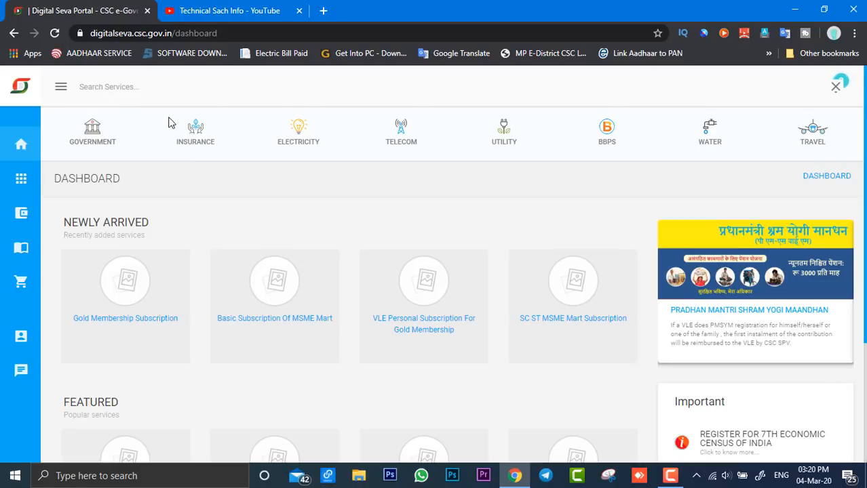
{"action": "key", "text": "Return"}
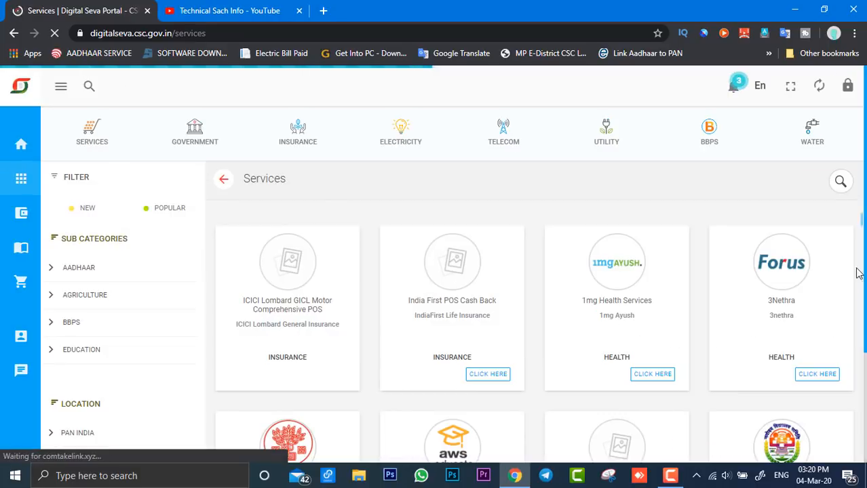
{"action": "left_click", "coordinate": [843, 181]}
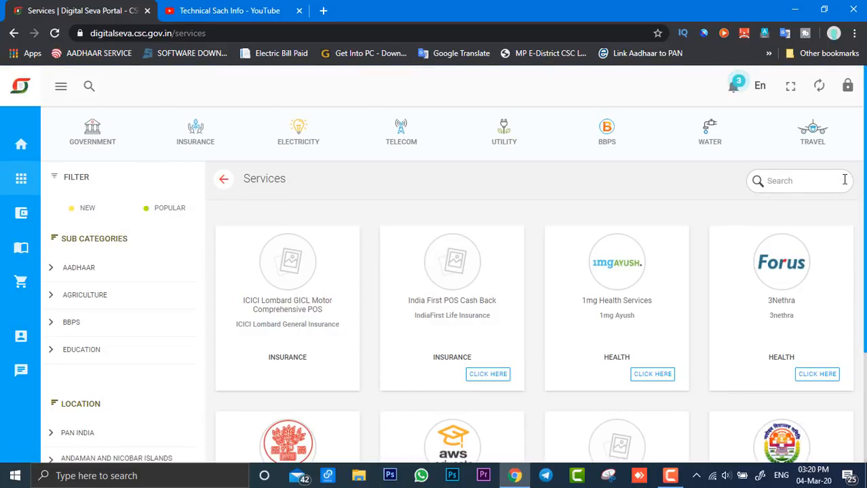
{"action": "type", "text": "kcc"}
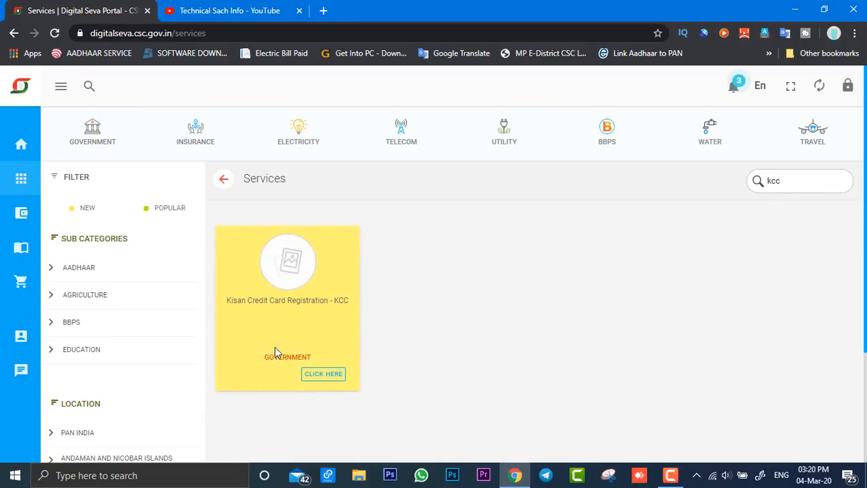
{"action": "left_click", "coordinate": [320, 376]}
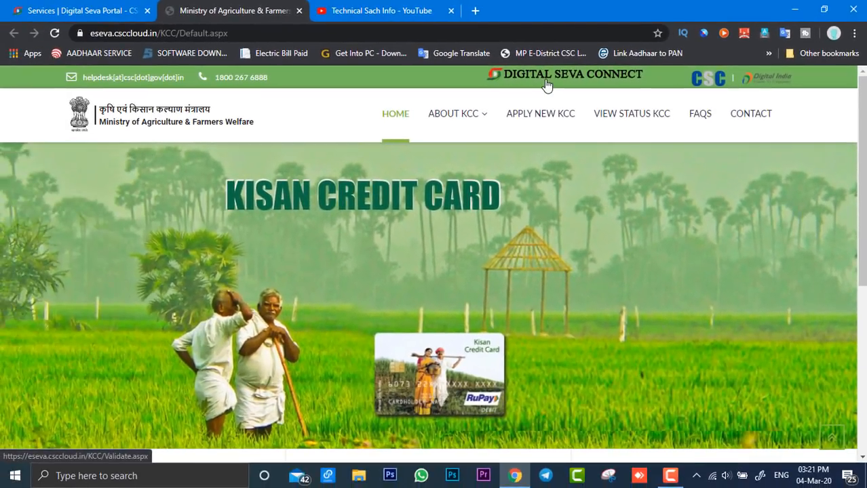
Step: Sign in to the Kisan Credit Card site through Digital Seva Connect with the account credentials
{"action": "left_click", "coordinate": [519, 125]}
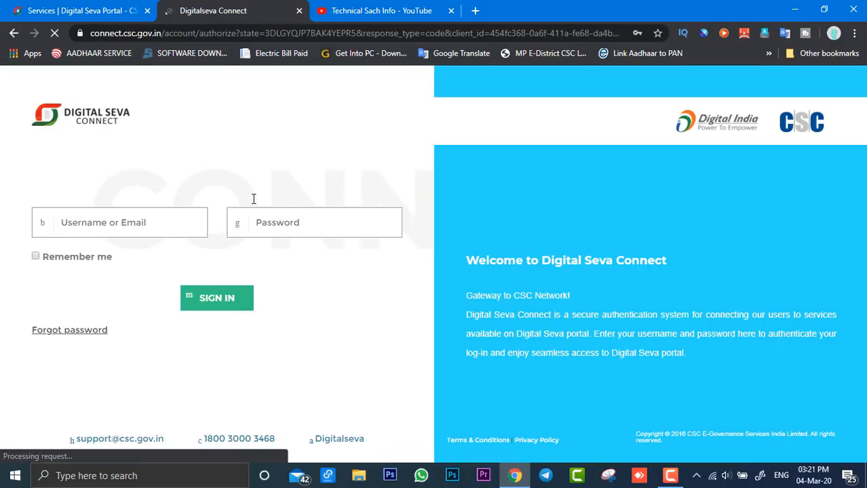
{"action": "left_click", "coordinate": [217, 305]}
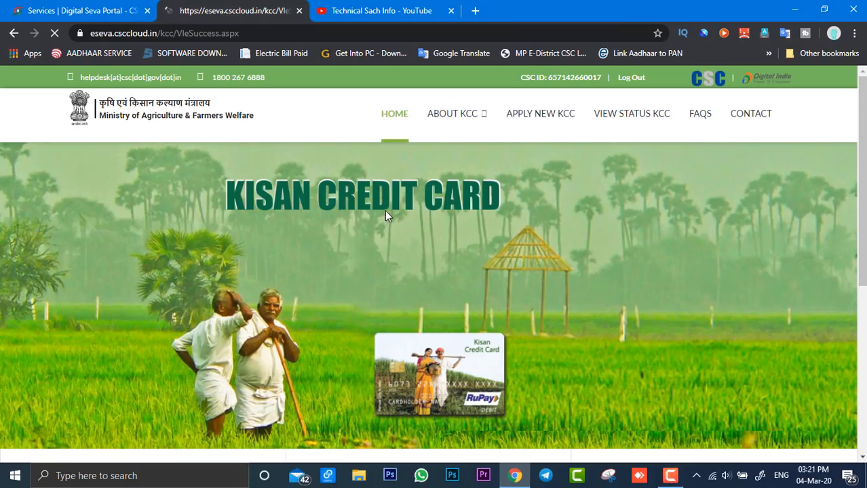
Step: Start a new KCC application and submit the PM-Kisan beneficiary's Aadhaar number
{"action": "mouse_move", "coordinate": [469, 137]}
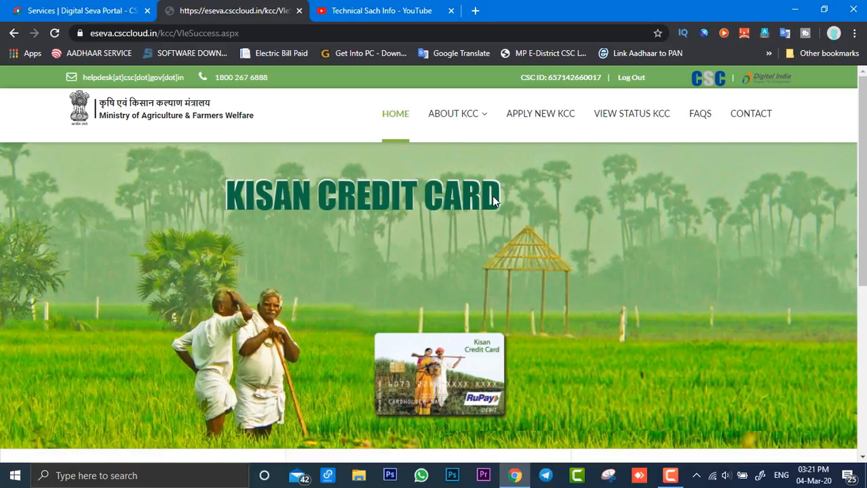
{"action": "left_click", "coordinate": [541, 126]}
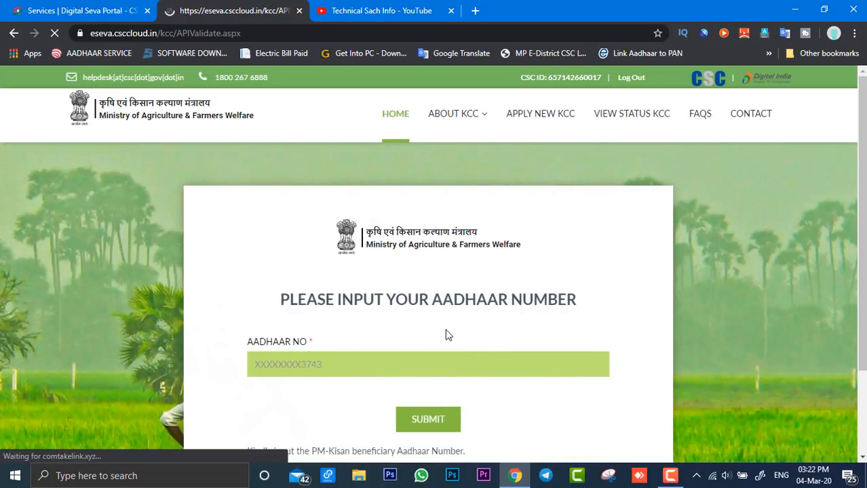
{"action": "scroll", "coordinate": [446, 330], "scroll_direction": "down", "scroll_amount": 2}
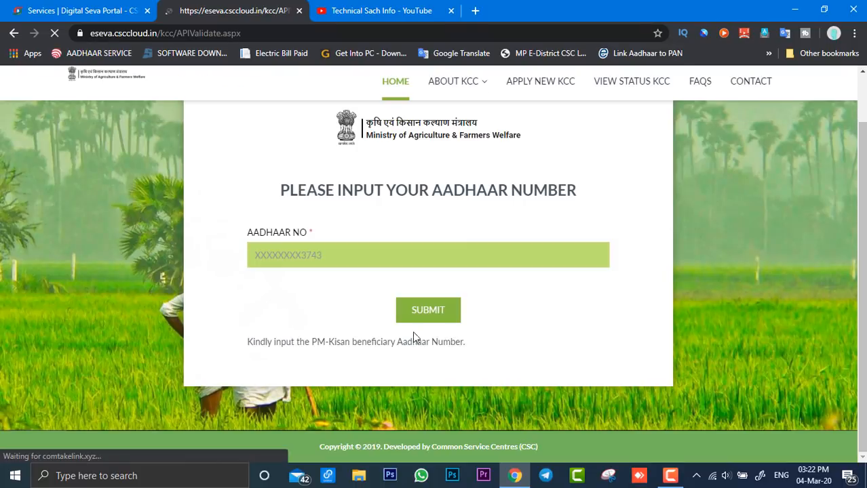
{"action": "left_click", "coordinate": [331, 255]}
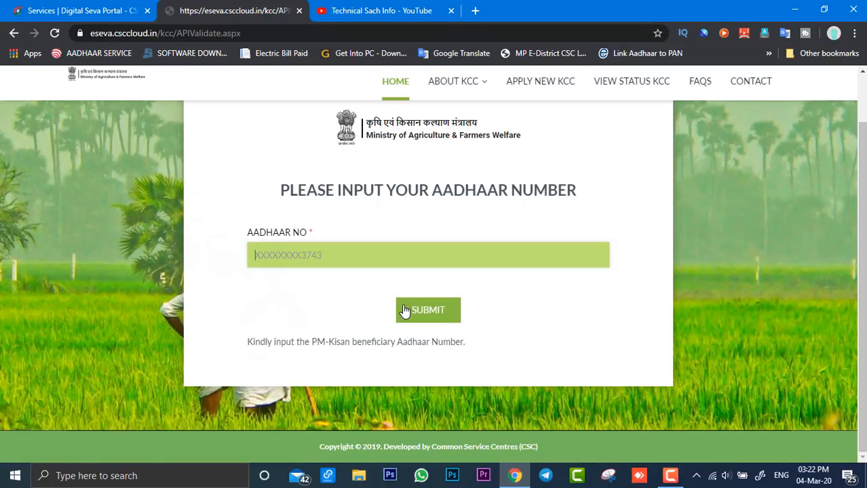
{"action": "key", "text": "ctrl+v"}
{"action": "left_click", "coordinate": [433, 316]}
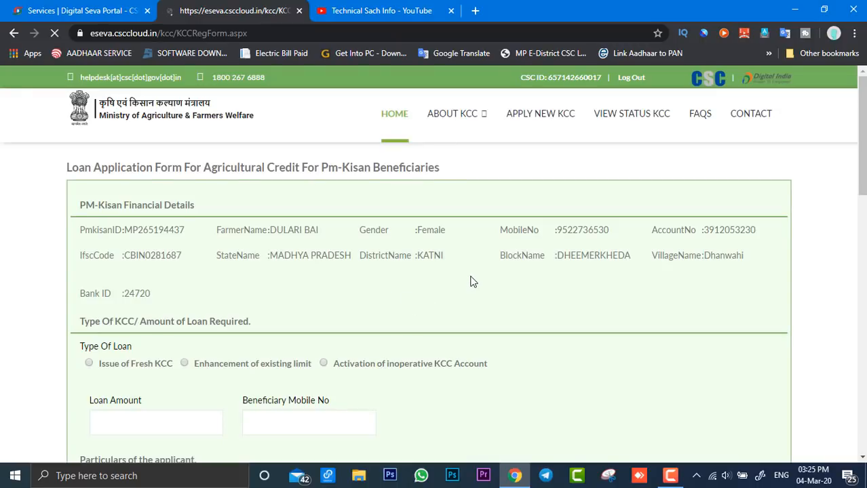
Step: Choose Issue of Fresh KCC as the loan type and set the loan amount to 160000
{"action": "scroll", "coordinate": [389, 272], "scroll_direction": "down", "scroll_amount": 1}
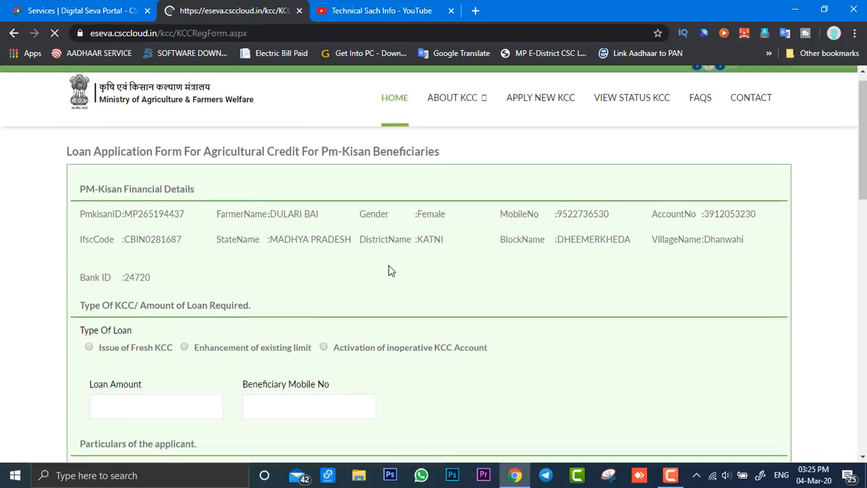
{"action": "scroll", "coordinate": [390, 271], "scroll_direction": "down", "scroll_amount": 2}
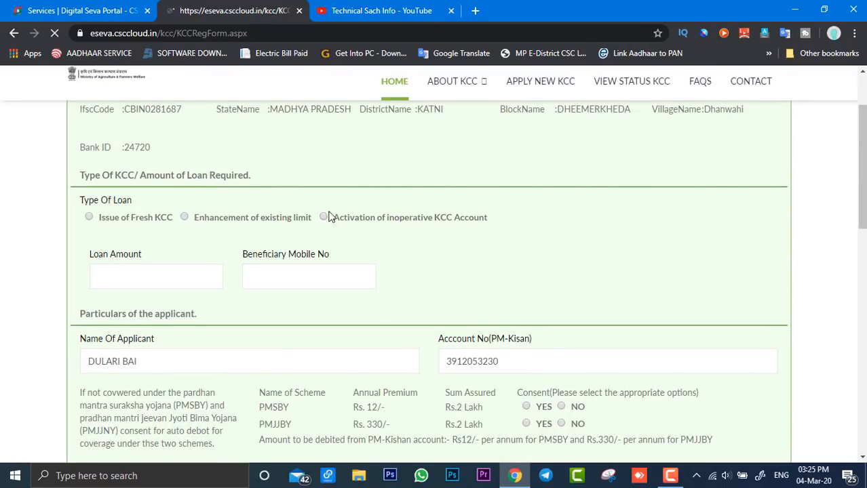
{"action": "scroll", "coordinate": [334, 202], "scroll_direction": "up", "scroll_amount": 1}
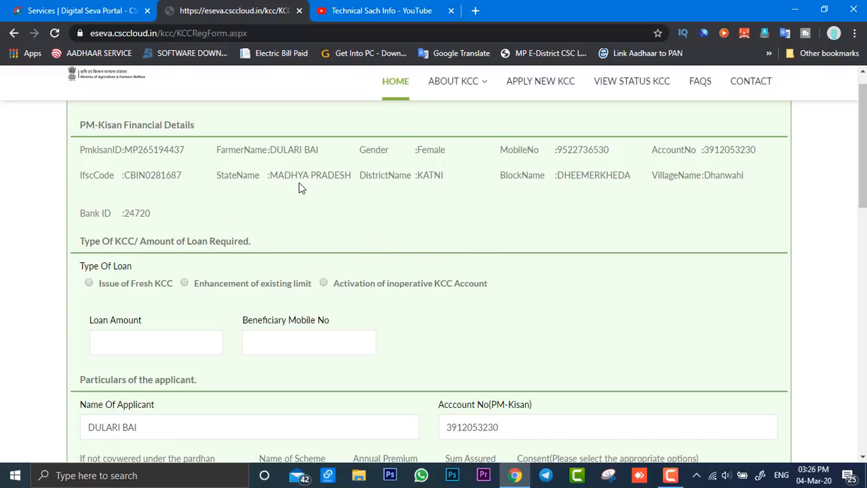
{"action": "scroll", "coordinate": [271, 194], "scroll_direction": "down", "scroll_amount": 1}
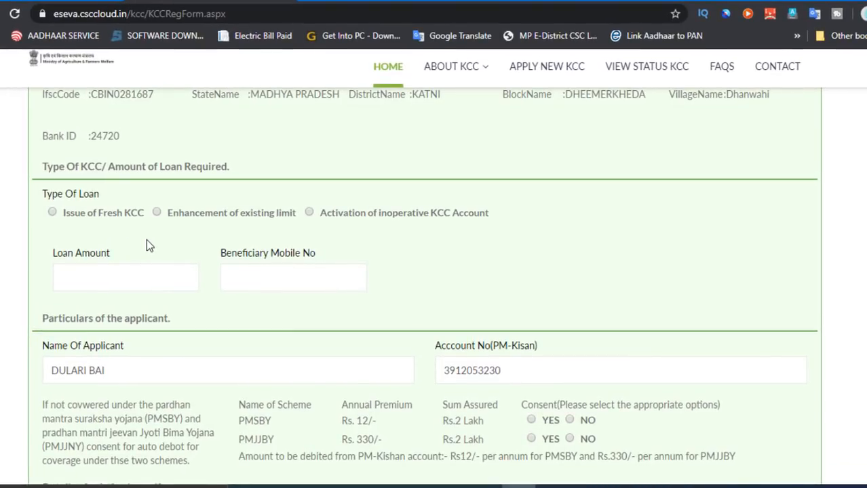
{"action": "left_click", "coordinate": [52, 214]}
{"action": "left_click", "coordinate": [117, 273]}
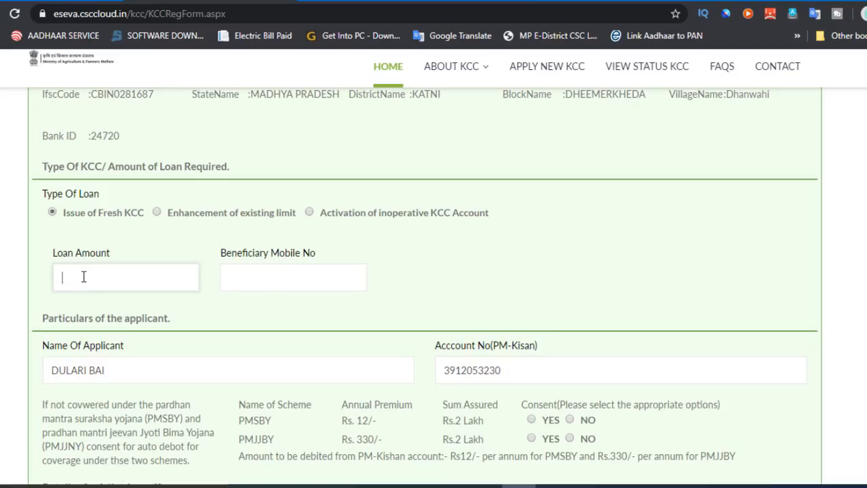
{"action": "left_click", "coordinate": [203, 255]}
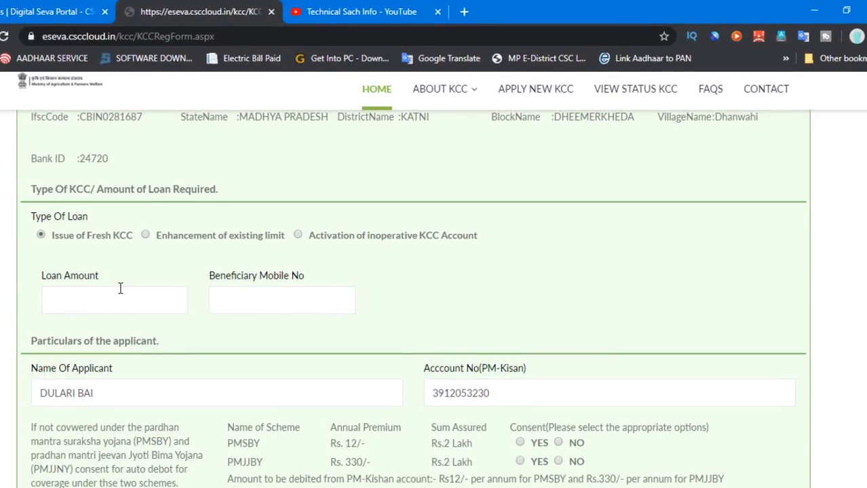
{"action": "left_click", "coordinate": [64, 302]}
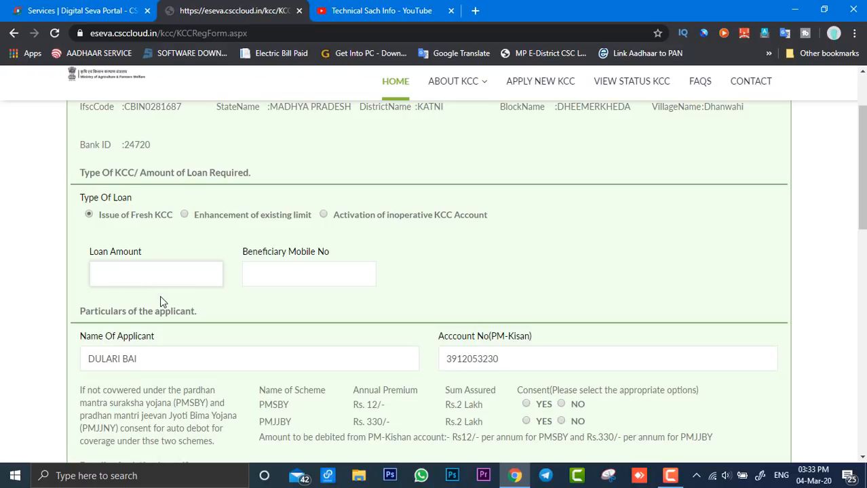
{"action": "type", "text": "160000"}
Step: Fill in the beneficiary's mobile number with the one listed in the PM-Kisan financial details
{"action": "left_click", "coordinate": [300, 271]}
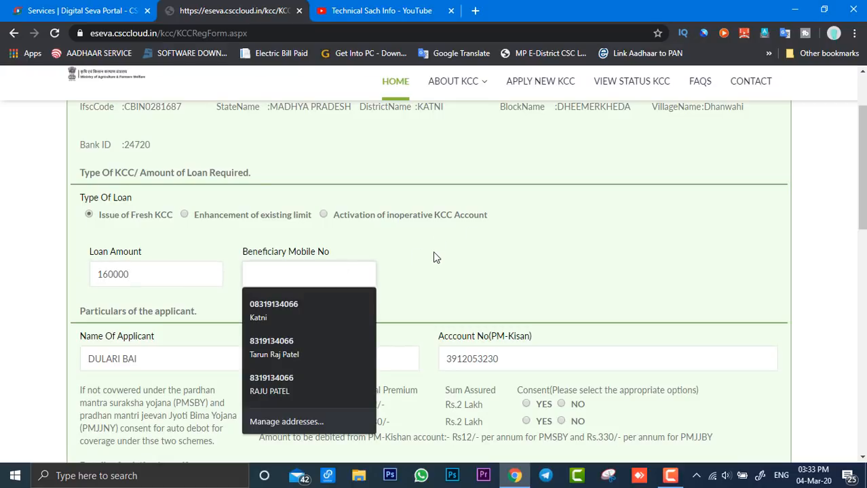
{"action": "scroll", "coordinate": [435, 257], "scroll_direction": "up", "scroll_amount": 2}
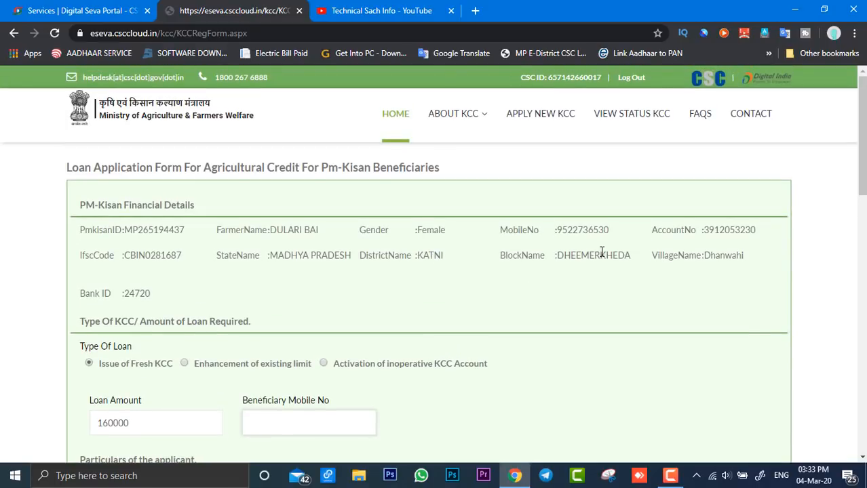
{"action": "left_click_drag", "start_coordinate": [610, 230], "coordinate": [570, 224]}
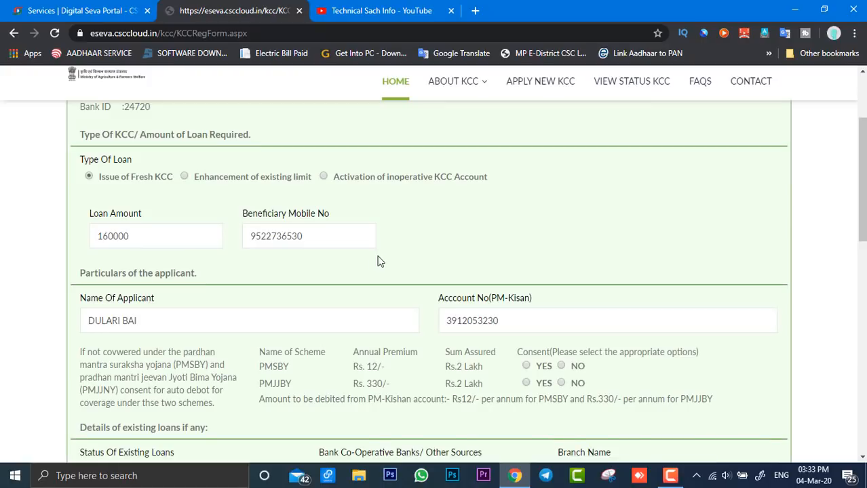
{"action": "scroll", "coordinate": [432, 257], "scroll_direction": "down", "scroll_amount": 2}
Step: Check the applicant's prefilled name and account number, the PMSBY and PMJJBY consent options and the existing loan fields
{"action": "scroll", "coordinate": [352, 196], "scroll_direction": "down", "scroll_amount": 1}
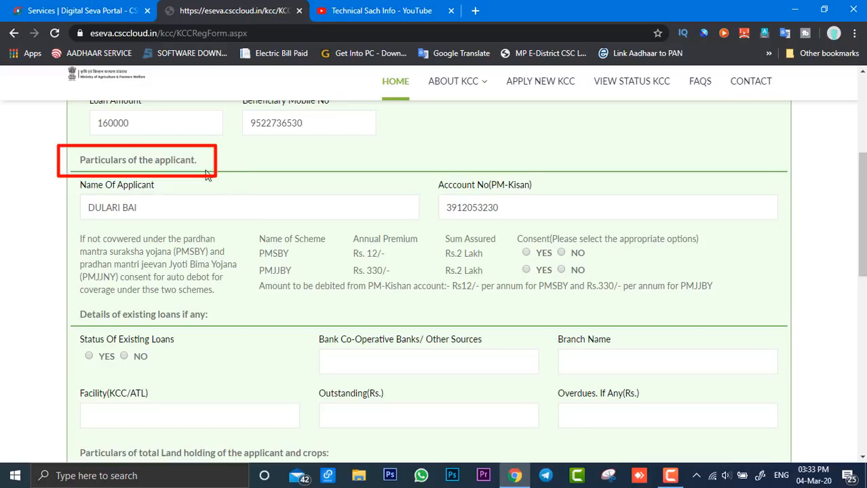
{"action": "left_click", "coordinate": [159, 212]}
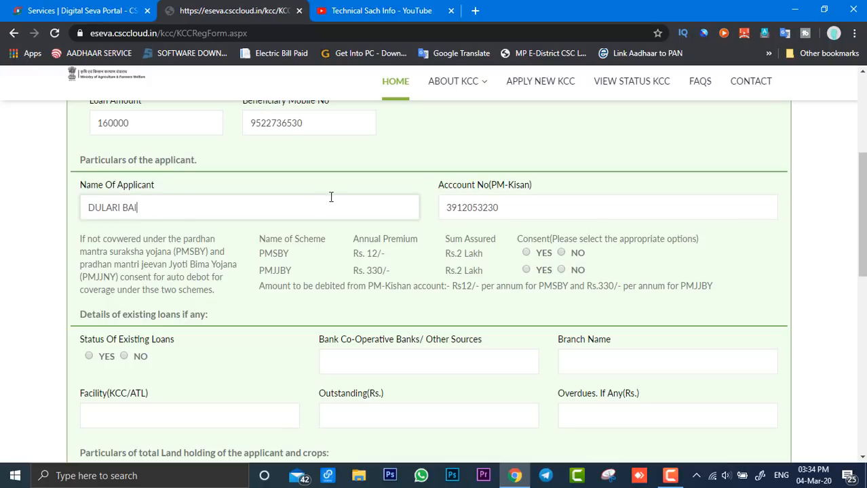
{"action": "left_click", "coordinate": [514, 206]}
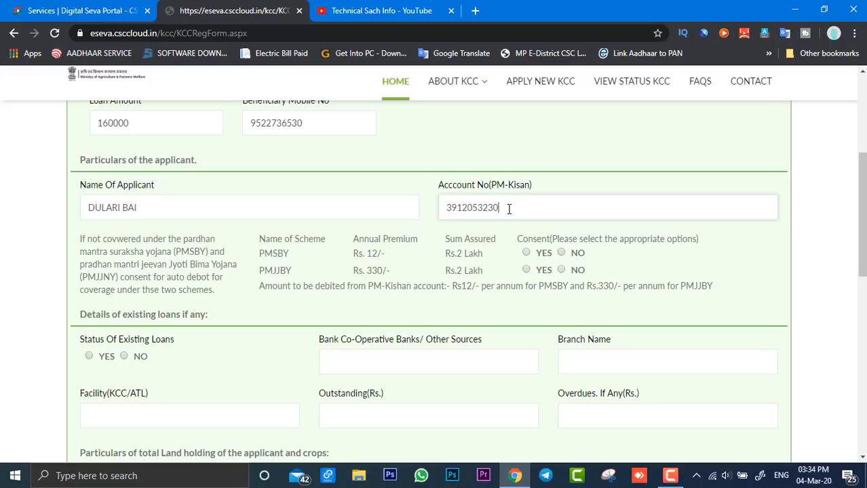
{"action": "scroll", "coordinate": [508, 209], "scroll_direction": "down", "scroll_amount": 1}
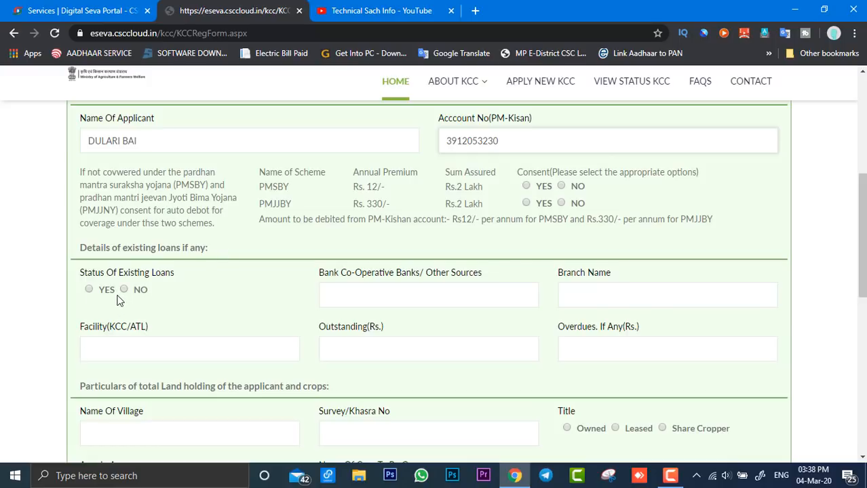
{"action": "scroll", "coordinate": [144, 299], "scroll_direction": "down", "scroll_amount": 1}
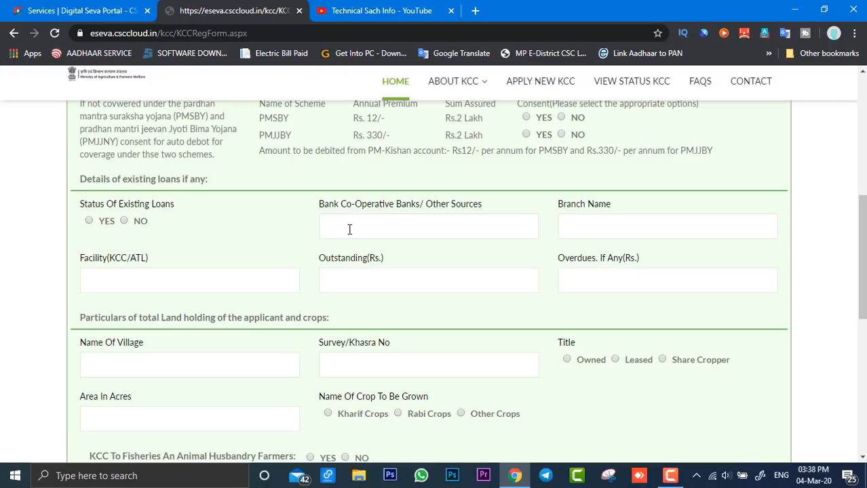
Step: Set the status of existing loans to No in the existing loan details
{"action": "left_click", "coordinate": [420, 236]}
{"action": "left_click", "coordinate": [583, 236]}
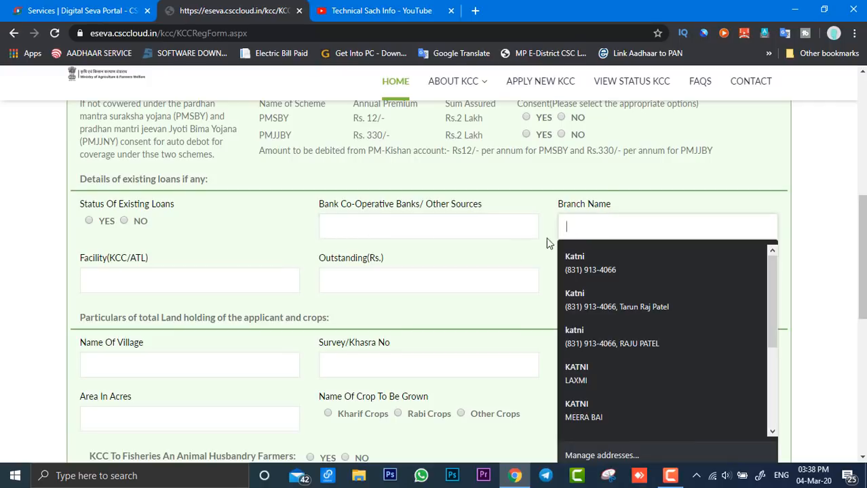
{"action": "left_click", "coordinate": [223, 271]}
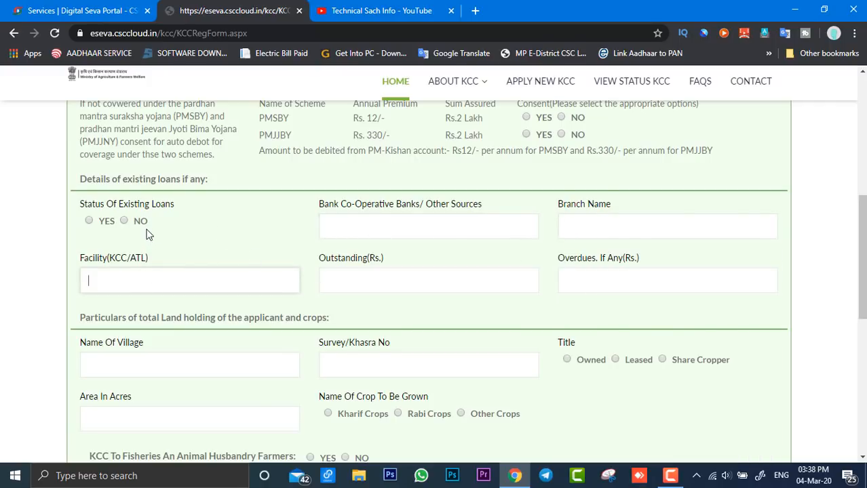
{"action": "left_click", "coordinate": [123, 221]}
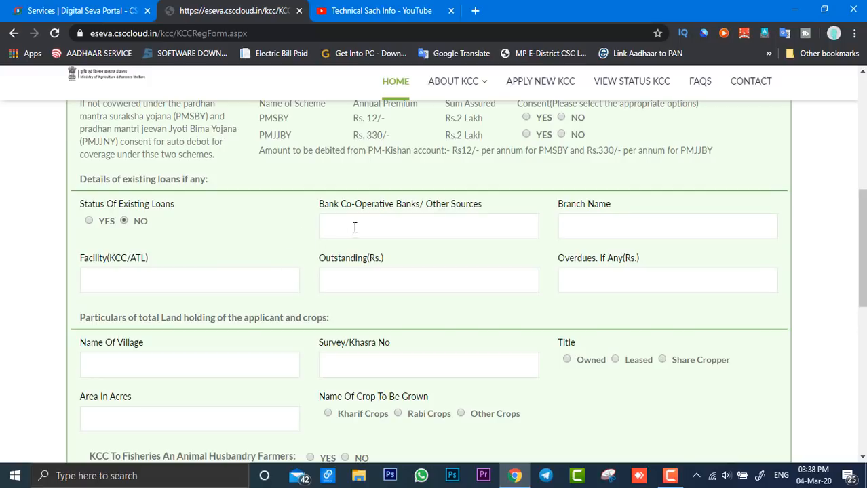
{"action": "left_click", "coordinate": [407, 232]}
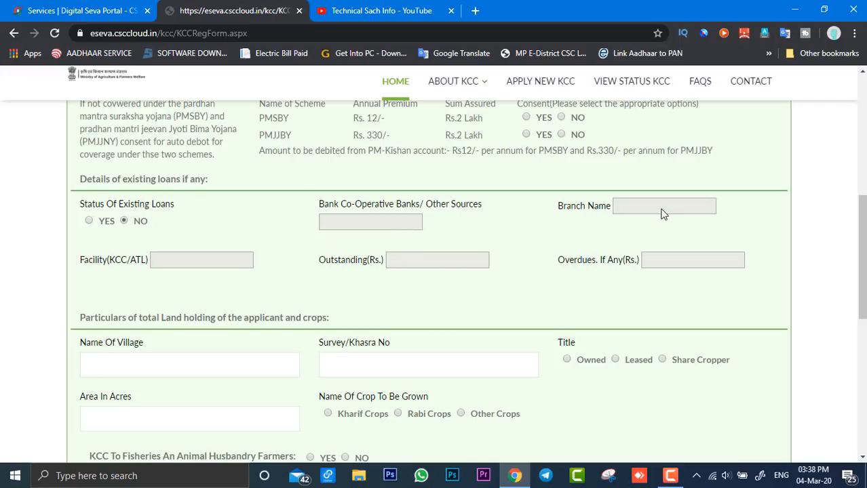
Step: Fill in the land holding's village name and survey/khasra numbers, and set the area to 1.65 acres
{"action": "scroll", "coordinate": [351, 237], "scroll_direction": "down", "scroll_amount": 2}
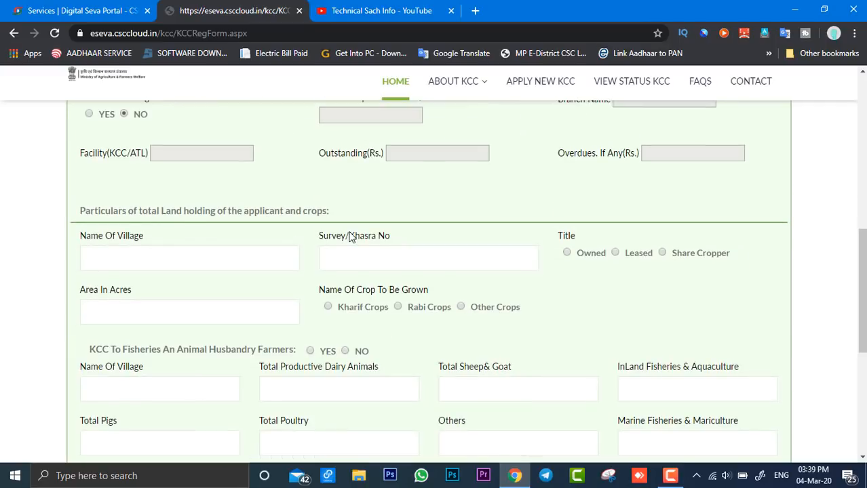
{"action": "scroll", "coordinate": [351, 236], "scroll_direction": "down", "scroll_amount": 1}
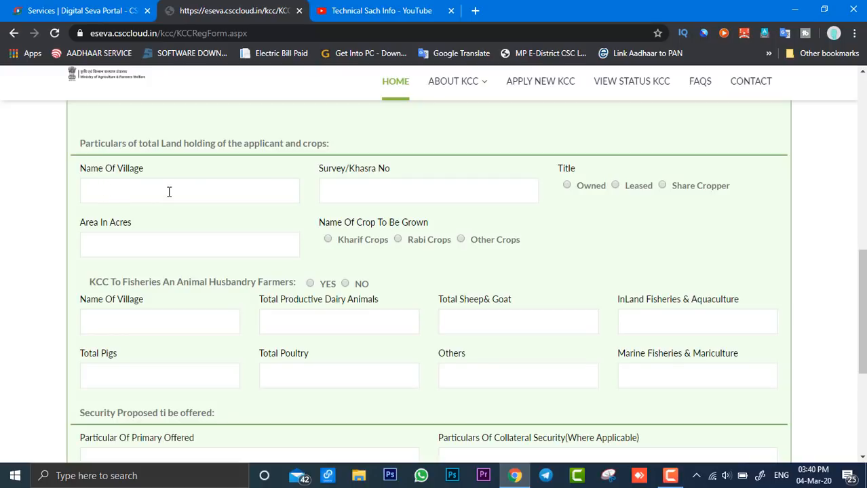
{"action": "scroll", "coordinate": [207, 251], "scroll_direction": "up", "scroll_amount": 1}
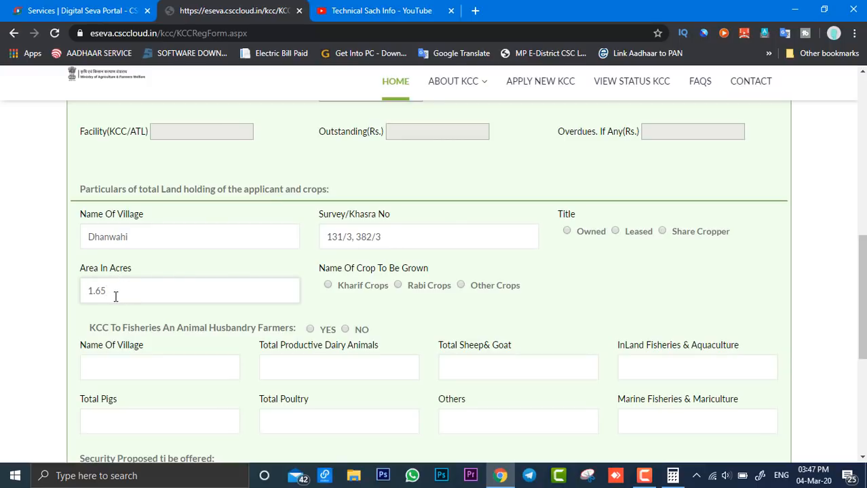
{"action": "left_click_drag", "start_coordinate": [80, 274], "coordinate": [136, 277]}
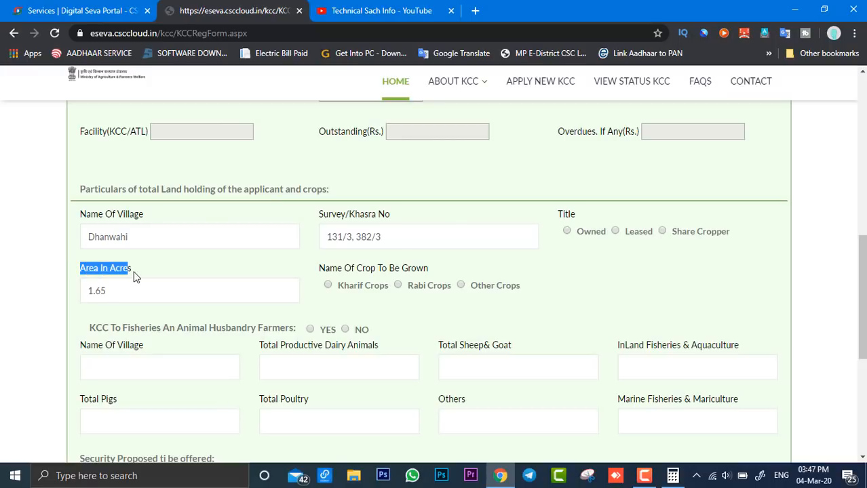
{"action": "left_click", "coordinate": [161, 270]}
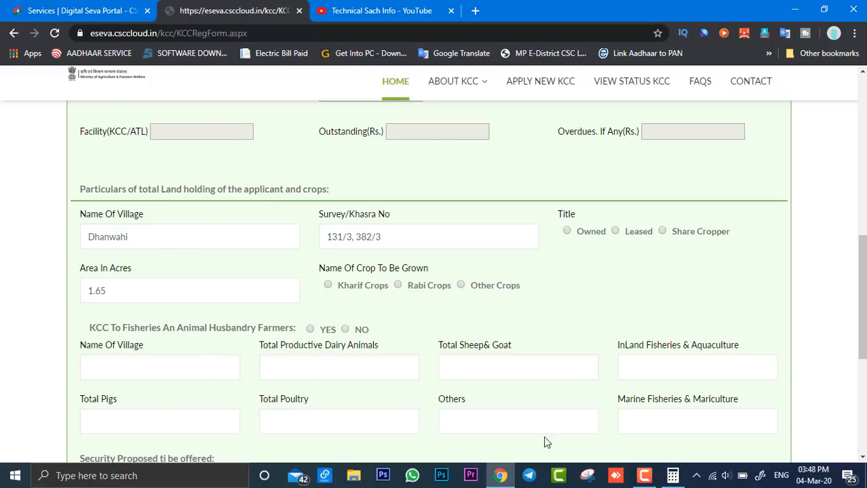
Step: Switch to Calculator and multiply 0.66 by 2.5 to check the land area in acres, then return to the form
{"action": "left_click", "coordinate": [672, 476]}
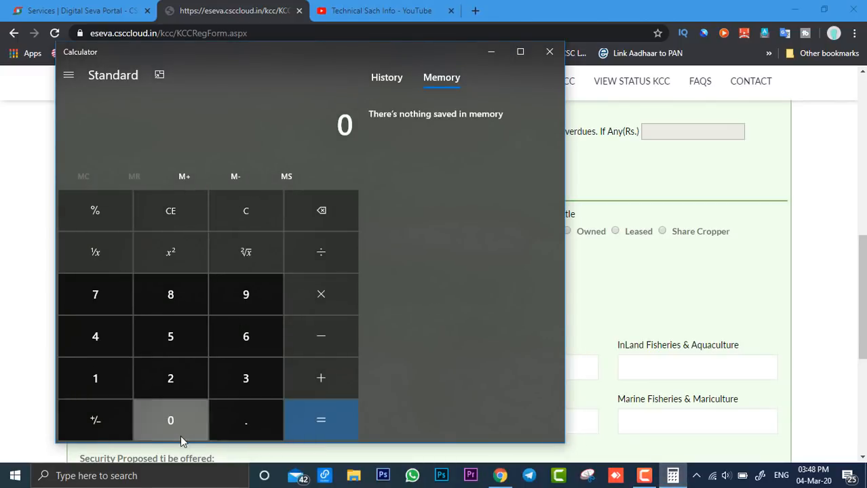
{"action": "left_click", "coordinate": [246, 427]}
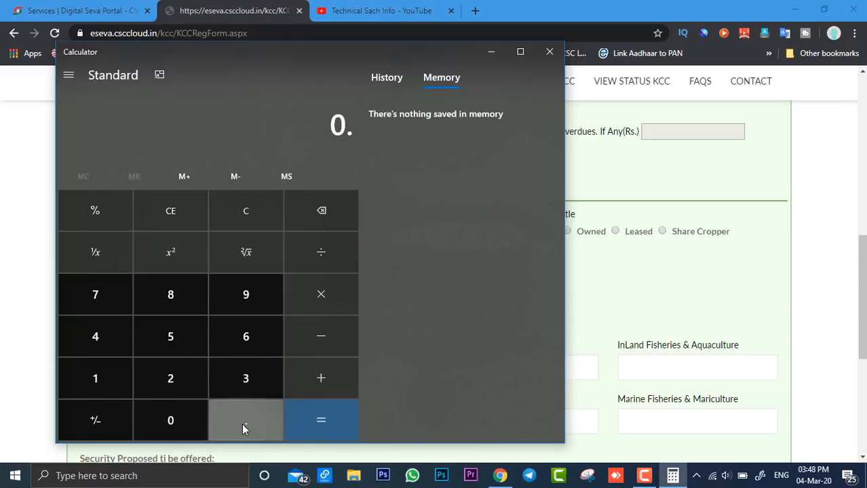
{"action": "double_click", "coordinate": [256, 342]}
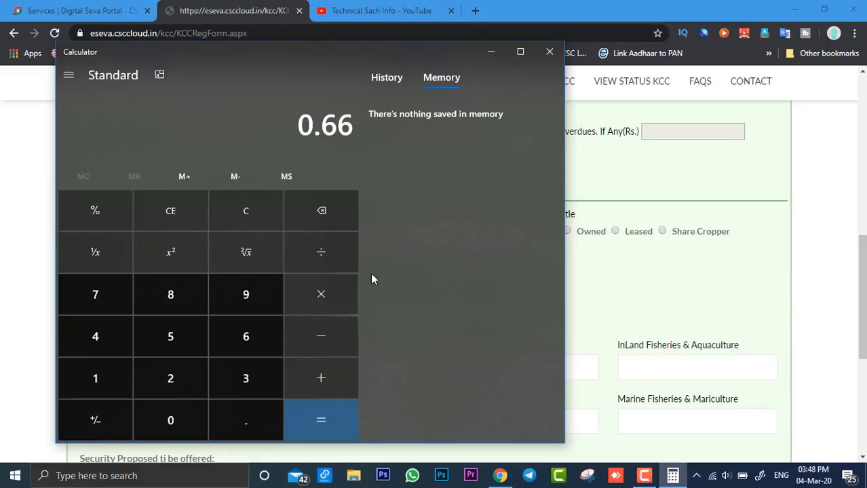
{"action": "left_click", "coordinate": [329, 302]}
{"action": "left_click", "coordinate": [180, 374]}
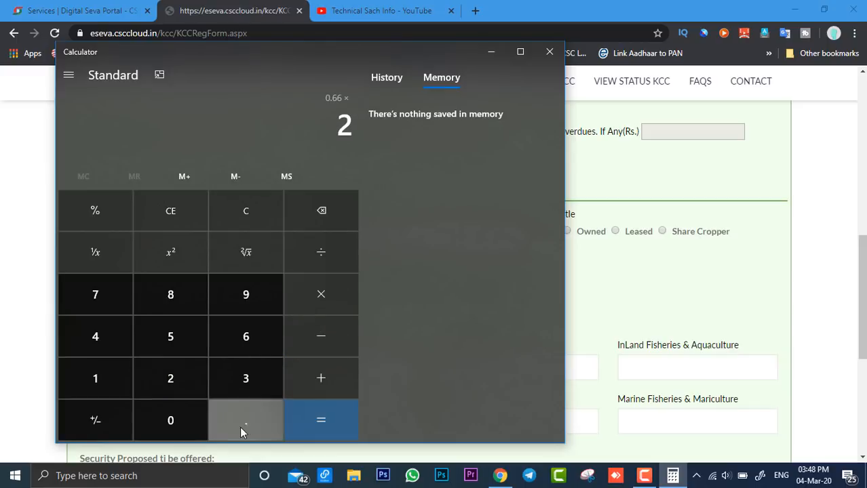
{"action": "left_click", "coordinate": [241, 432]}
{"action": "left_click", "coordinate": [186, 340]}
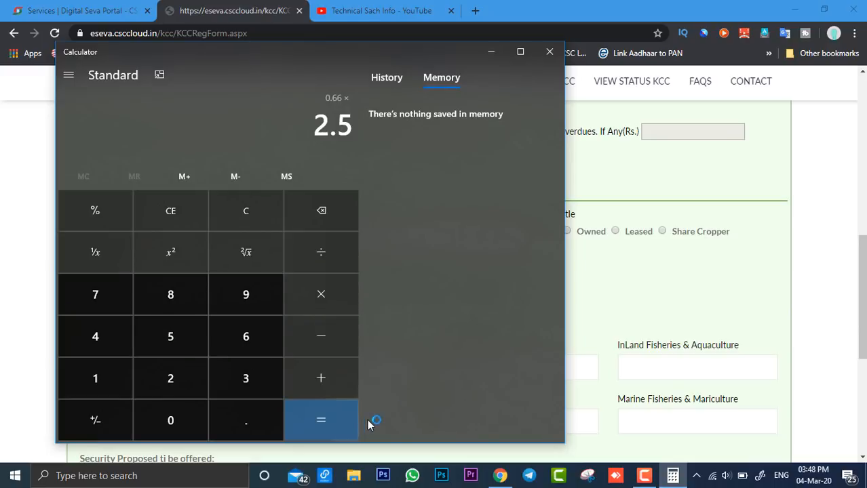
{"action": "left_click", "coordinate": [323, 424]}
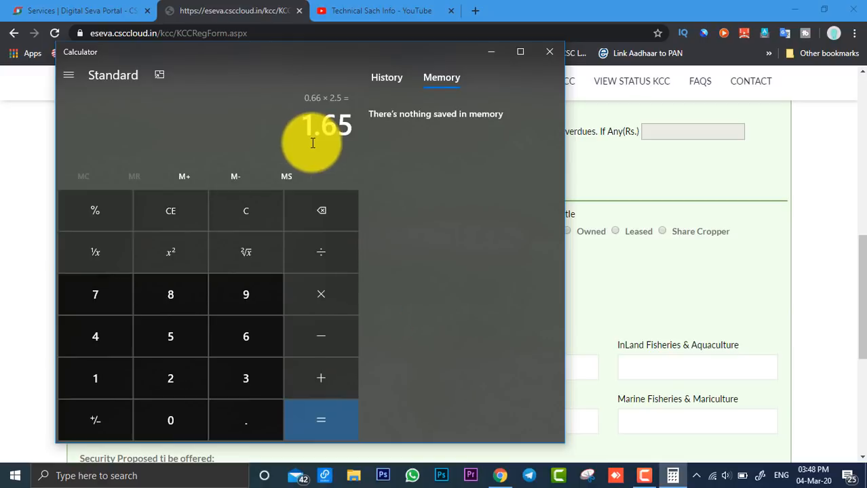
{"action": "left_click", "coordinate": [492, 54]}
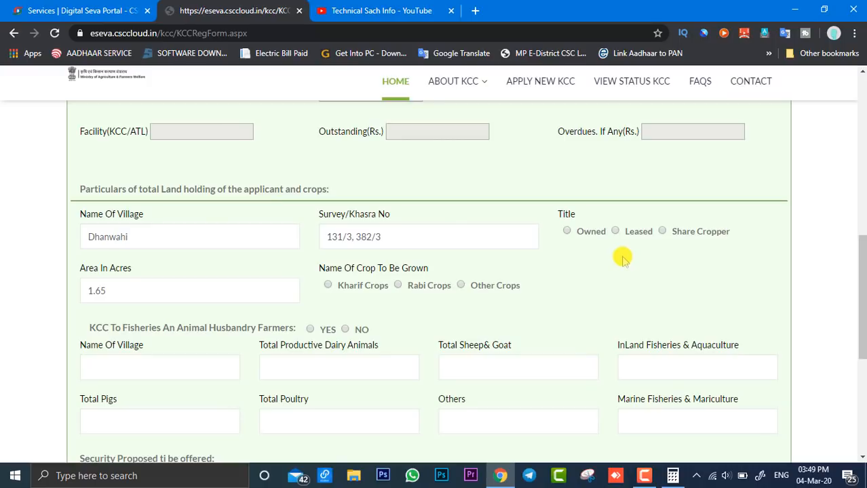
Step: Choose Rabi Crops as the crop to be grown on the land holding
{"action": "scroll", "coordinate": [623, 258], "scroll_direction": "down", "scroll_amount": 1}
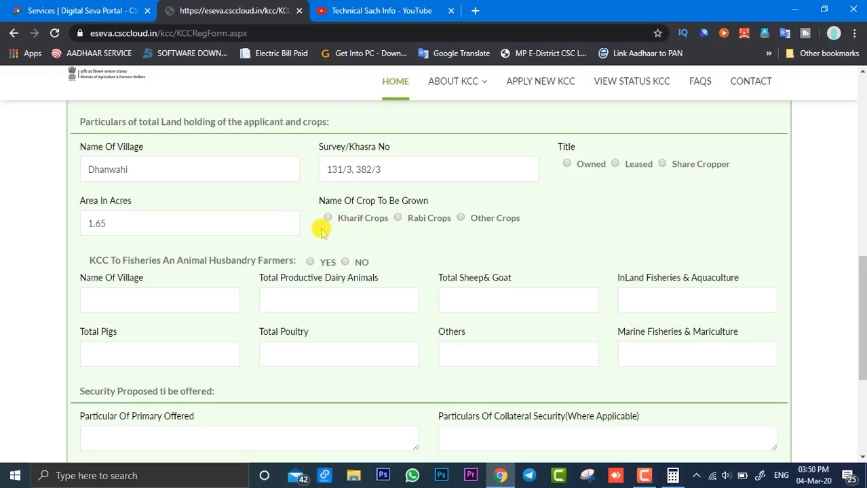
{"action": "left_click", "coordinate": [397, 218]}
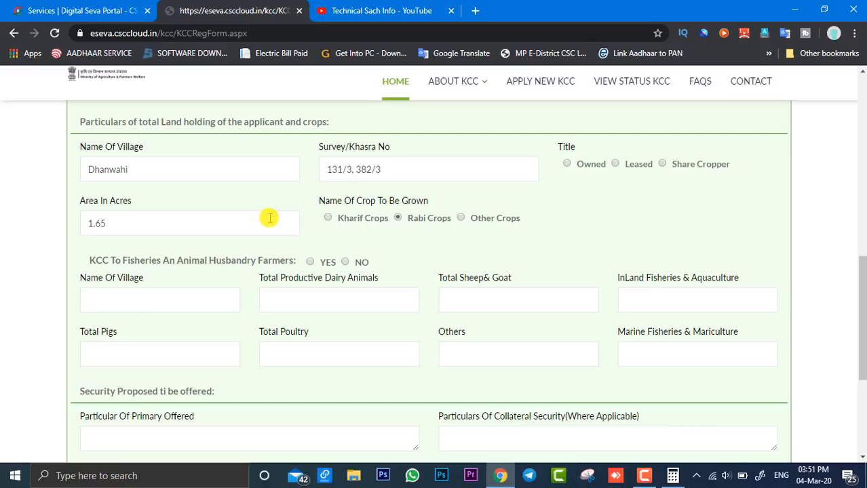
Step: Enter na for the primary security offered and NA for the collateral security
{"action": "scroll", "coordinate": [269, 218], "scroll_direction": "down", "scroll_amount": 1}
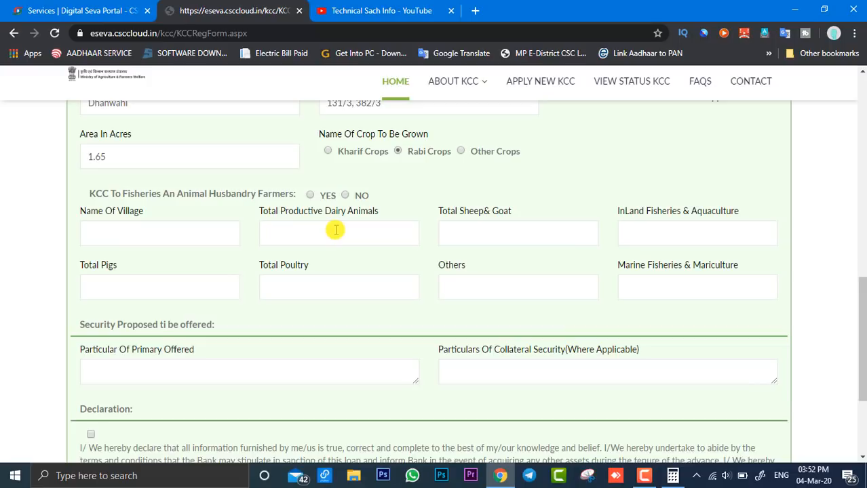
{"action": "scroll", "coordinate": [326, 238], "scroll_direction": "down", "scroll_amount": 1}
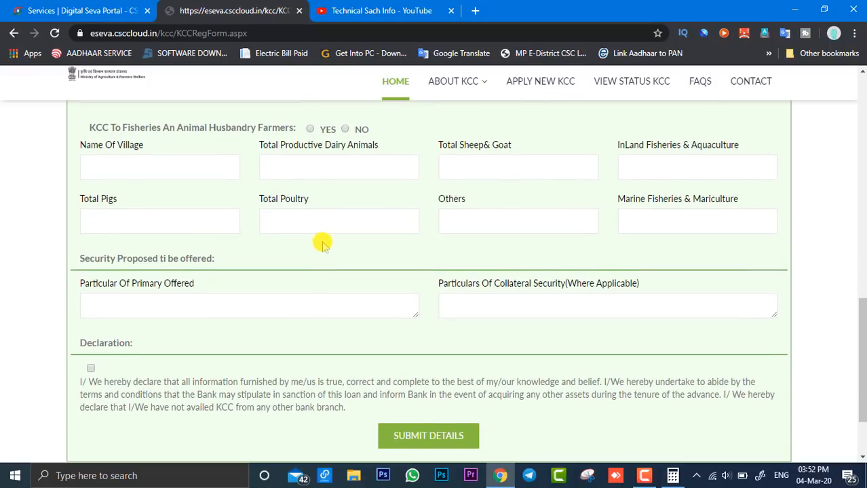
{"action": "scroll", "coordinate": [322, 244], "scroll_direction": "down", "scroll_amount": 1}
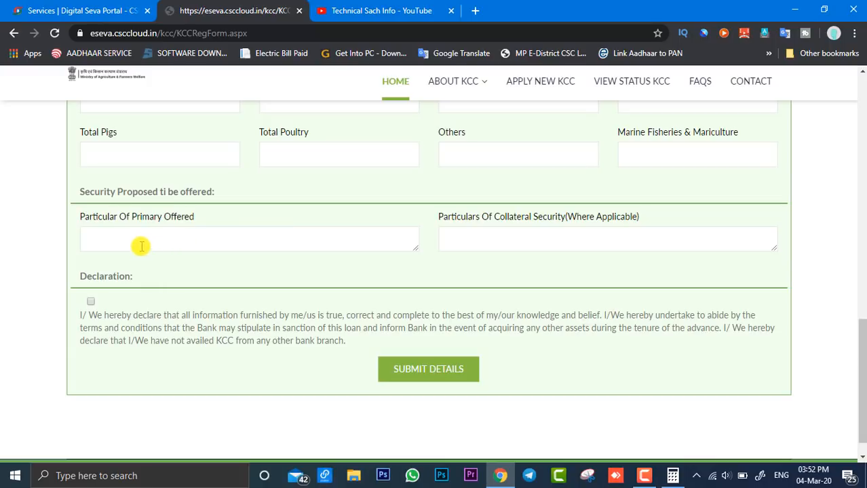
{"action": "left_click", "coordinate": [272, 247]}
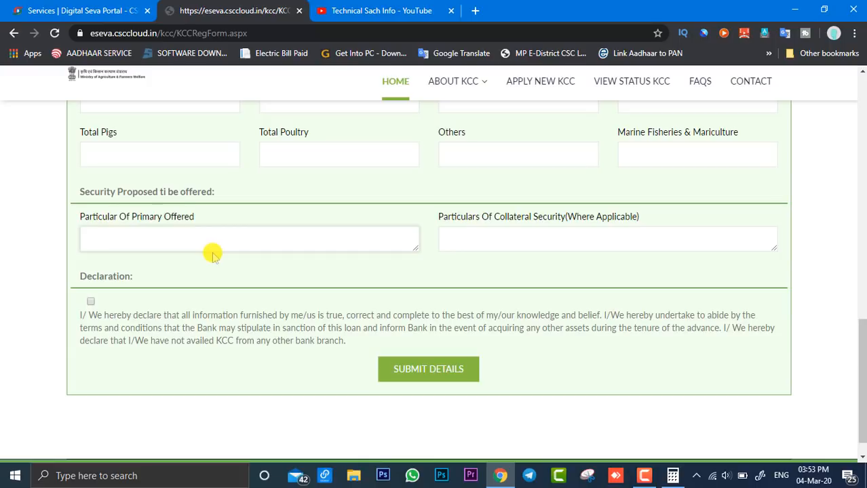
{"action": "scroll", "coordinate": [212, 254], "scroll_direction": "up", "scroll_amount": 7}
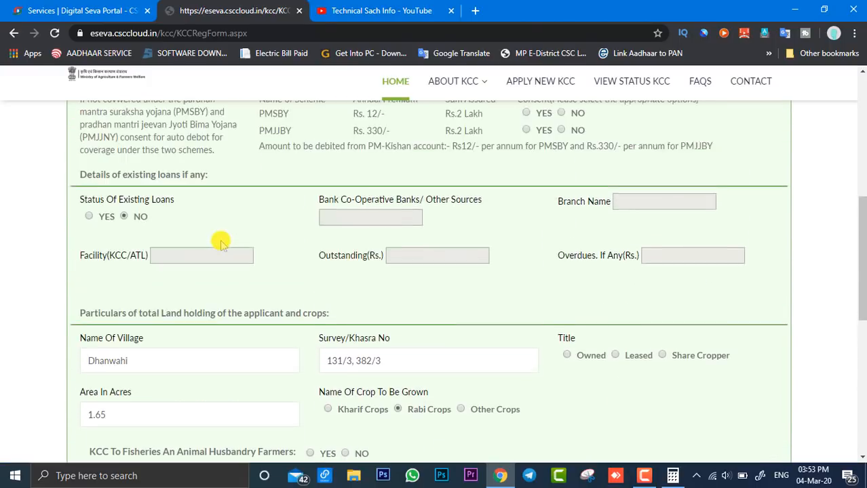
{"action": "scroll", "coordinate": [221, 239], "scroll_direction": "up", "scroll_amount": 4}
{"action": "scroll", "coordinate": [218, 241], "scroll_direction": "down", "scroll_amount": 4}
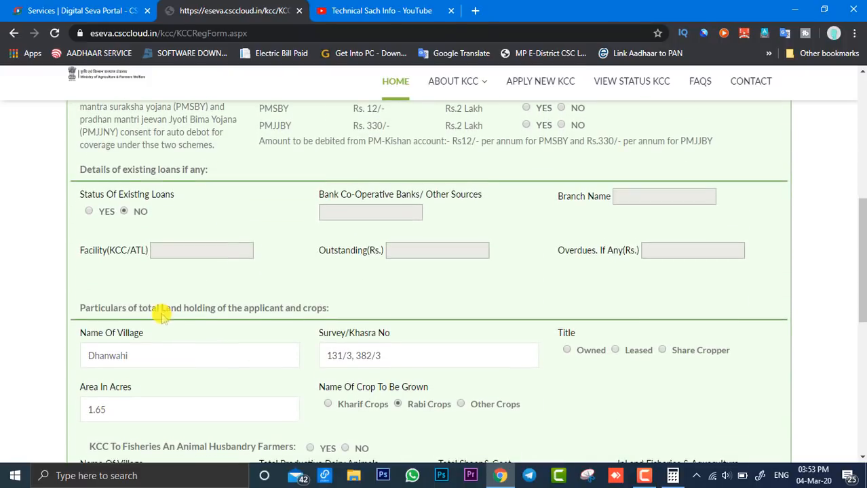
{"action": "scroll", "coordinate": [193, 292], "scroll_direction": "up", "scroll_amount": 5}
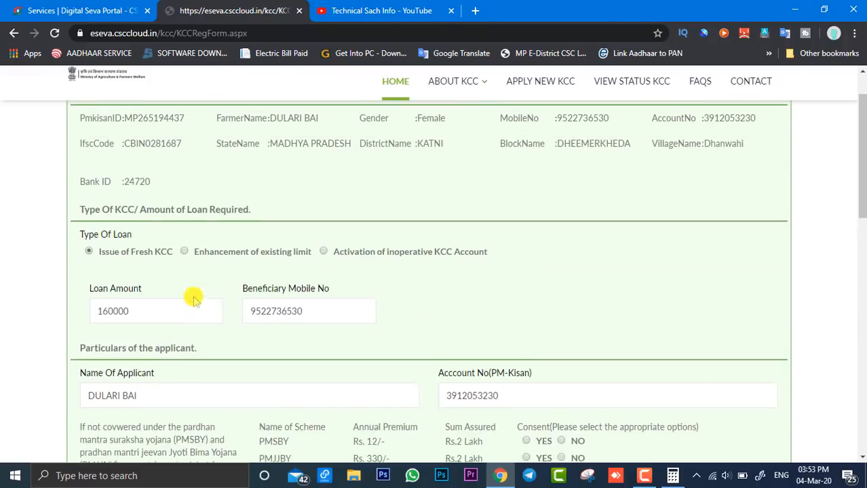
{"action": "scroll", "coordinate": [193, 298], "scroll_direction": "down", "scroll_amount": 2}
{"action": "left_click_drag", "start_coordinate": [127, 164], "coordinate": [108, 169]}
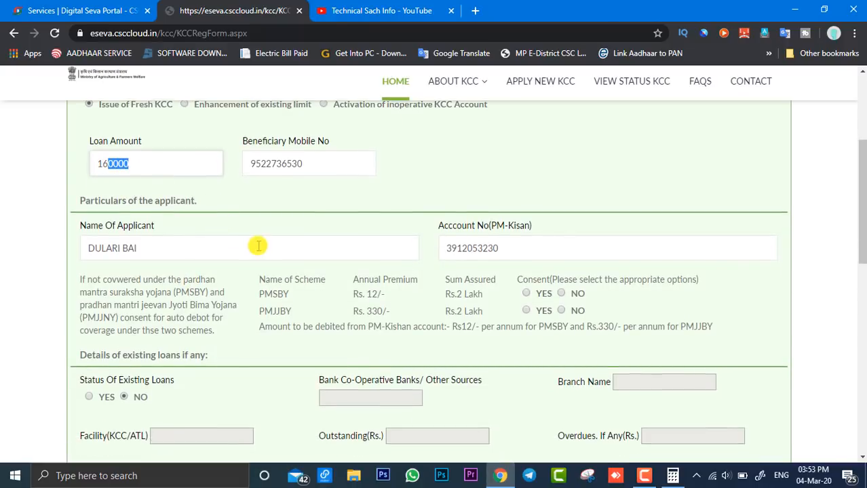
{"action": "scroll", "coordinate": [258, 245], "scroll_direction": "down", "scroll_amount": 15}
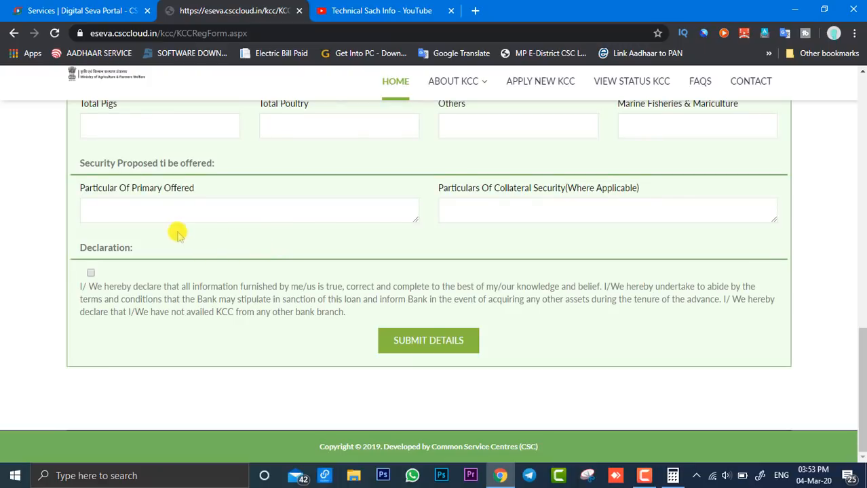
{"action": "left_click", "coordinate": [143, 215]}
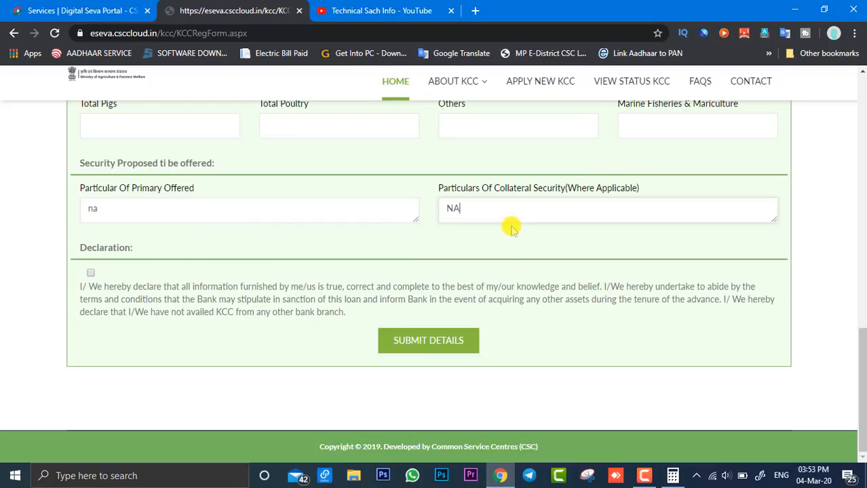
Step: Recheck the filled-in loan, applicant and land details and accept the declaration that all furnished information is true
{"action": "scroll", "coordinate": [304, 194], "scroll_direction": "up", "scroll_amount": 15}
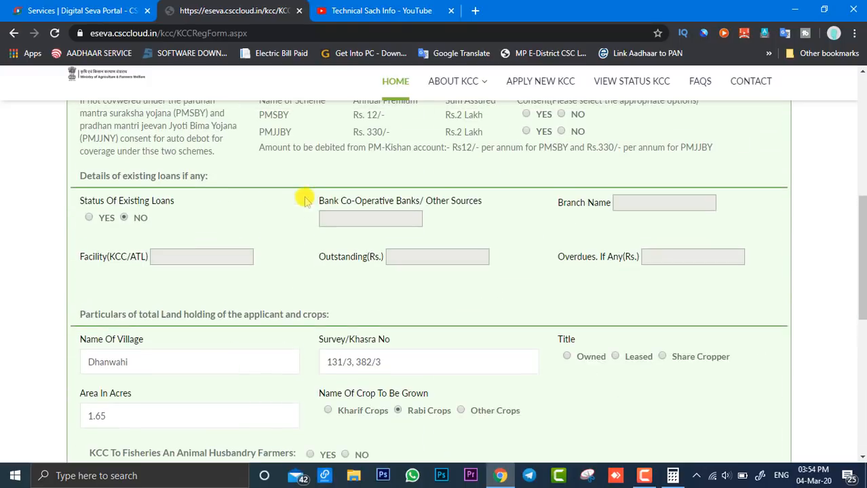
{"action": "scroll", "coordinate": [262, 295], "scroll_direction": "up", "scroll_amount": 1}
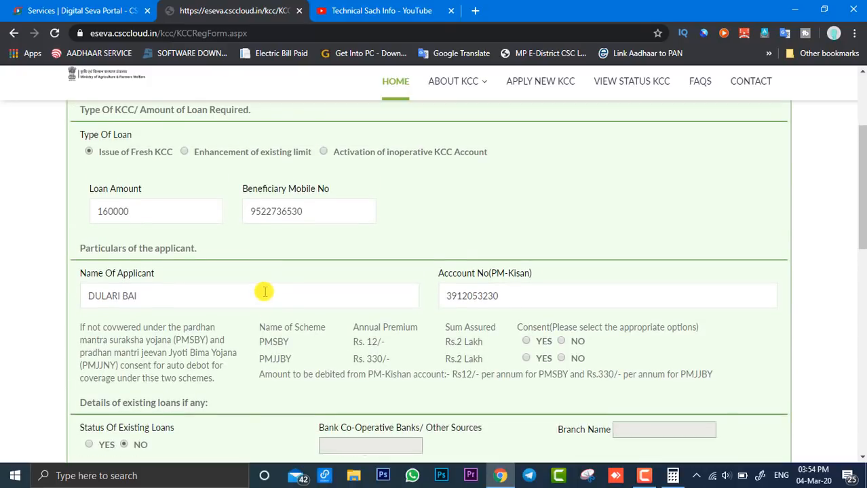
{"action": "scroll", "coordinate": [170, 234], "scroll_direction": "down", "scroll_amount": 15}
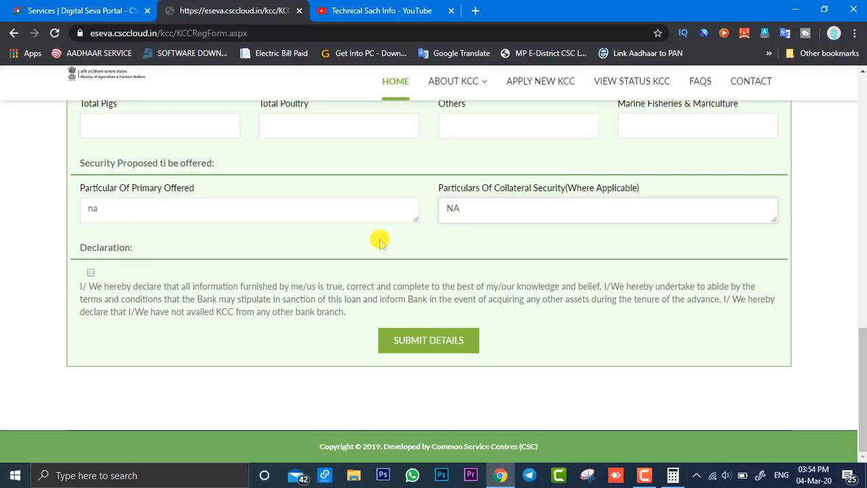
{"action": "scroll", "coordinate": [380, 237], "scroll_direction": "up", "scroll_amount": 4}
{"action": "scroll", "coordinate": [380, 237], "scroll_direction": "up", "scroll_amount": 6}
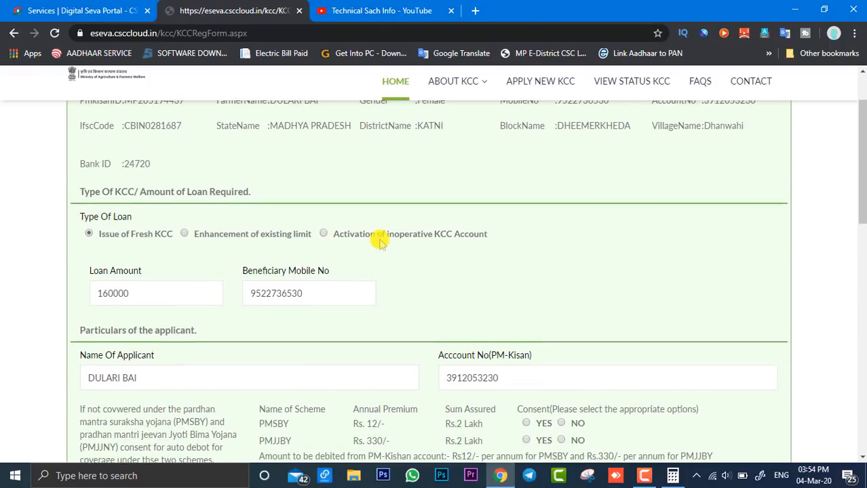
{"action": "scroll", "coordinate": [380, 241], "scroll_direction": "up", "scroll_amount": 2}
{"action": "scroll", "coordinate": [380, 241], "scroll_direction": "down", "scroll_amount": 6}
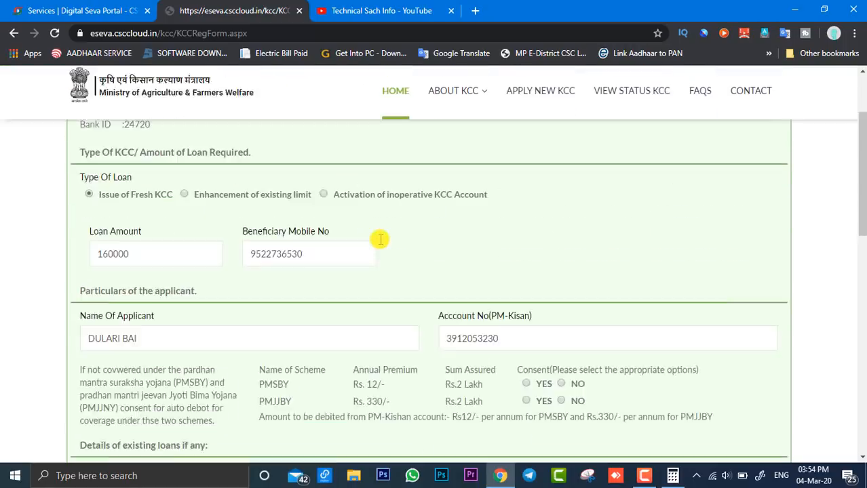
{"action": "scroll", "coordinate": [381, 241], "scroll_direction": "down", "scroll_amount": 6}
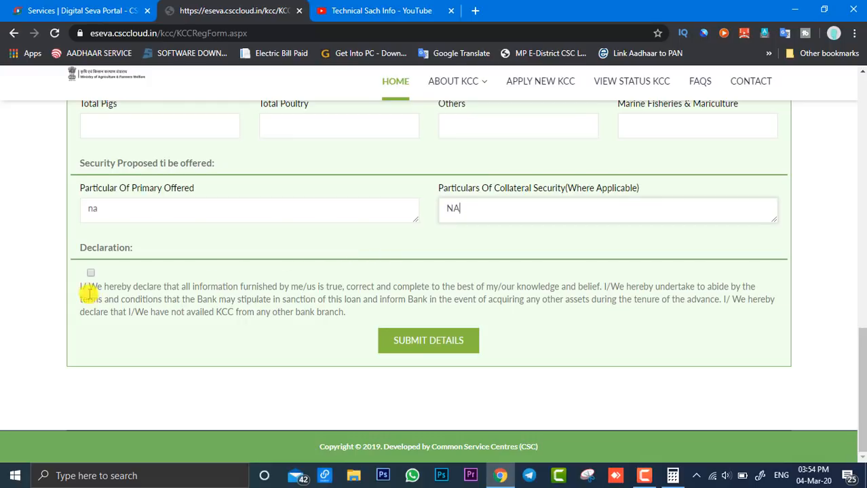
{"action": "left_click", "coordinate": [91, 274]}
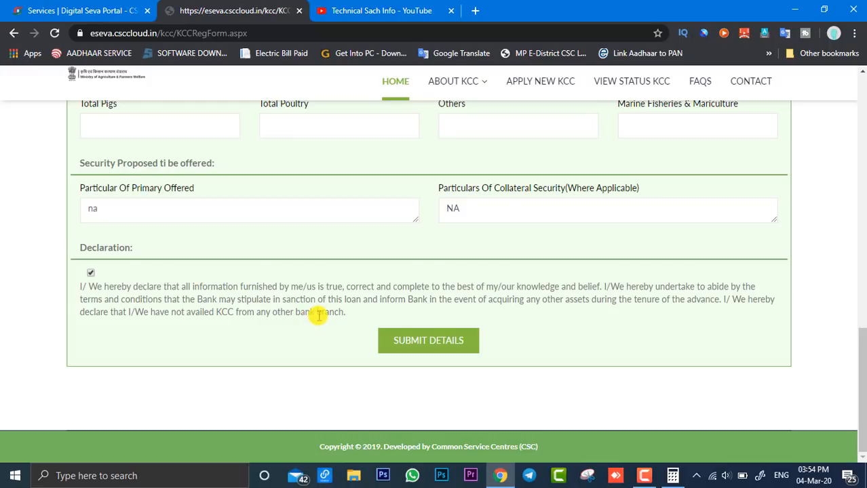
Step: Try to submit the application, and decline consent for both the PMSBY and PMJJBY insurance schemes
{"action": "left_click", "coordinate": [428, 343]}
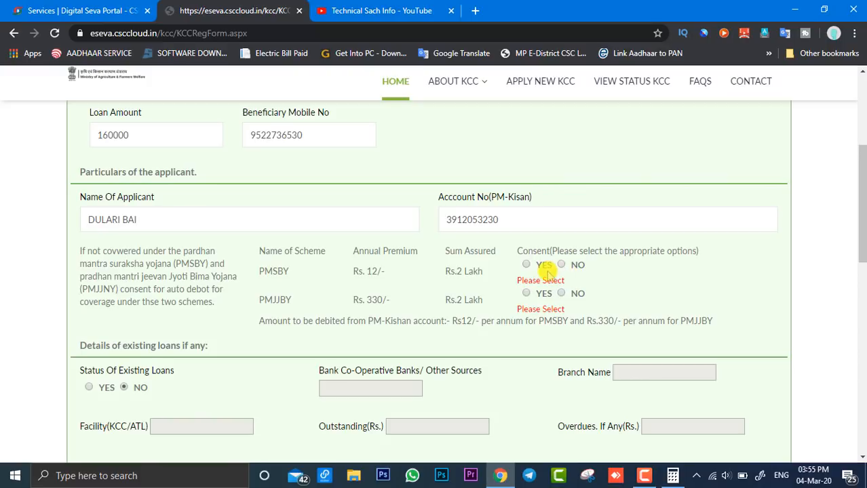
{"action": "left_click", "coordinate": [561, 264]}
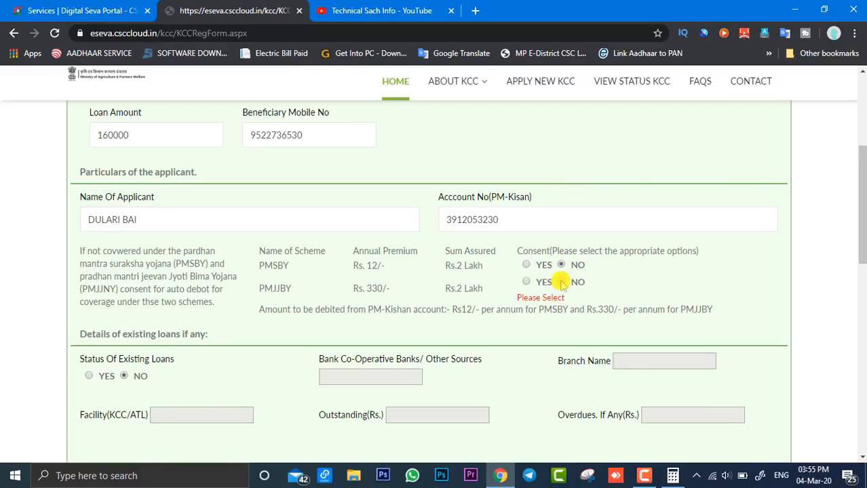
{"action": "left_click", "coordinate": [561, 282]}
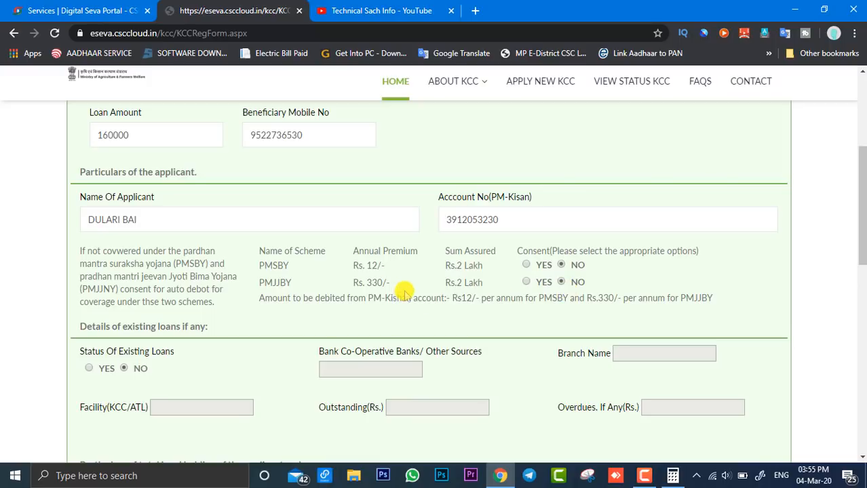
Step: Answer NO for KCC to fisheries and animal husbandry farmers
{"action": "scroll", "coordinate": [410, 290], "scroll_direction": "down", "scroll_amount": 10}
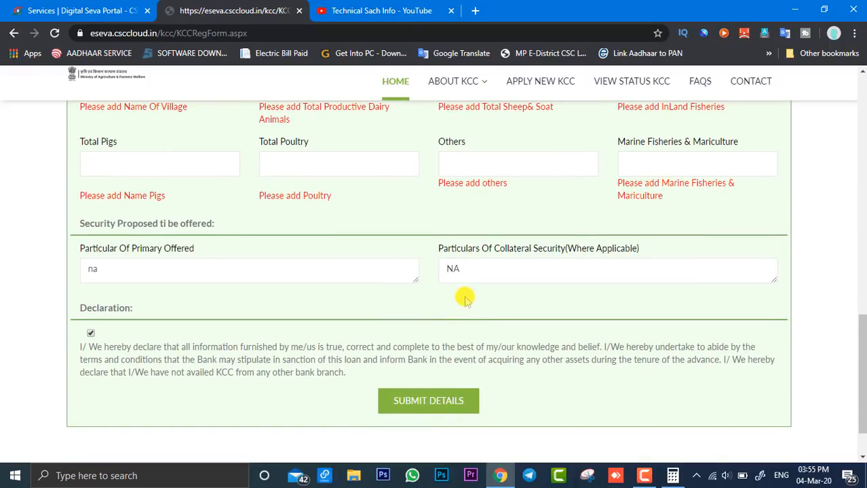
{"action": "scroll", "coordinate": [313, 252], "scroll_direction": "up", "scroll_amount": 3}
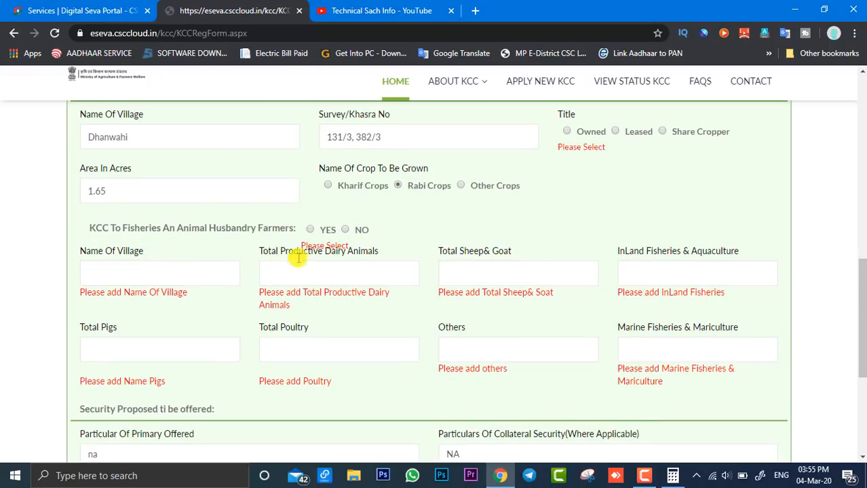
{"action": "left_click", "coordinate": [345, 230]}
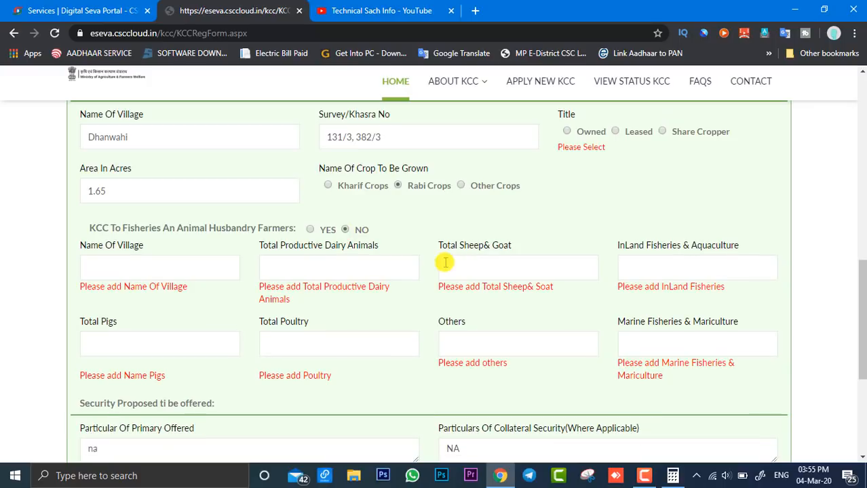
{"action": "scroll", "coordinate": [418, 258], "scroll_direction": "down", "scroll_amount": 3}
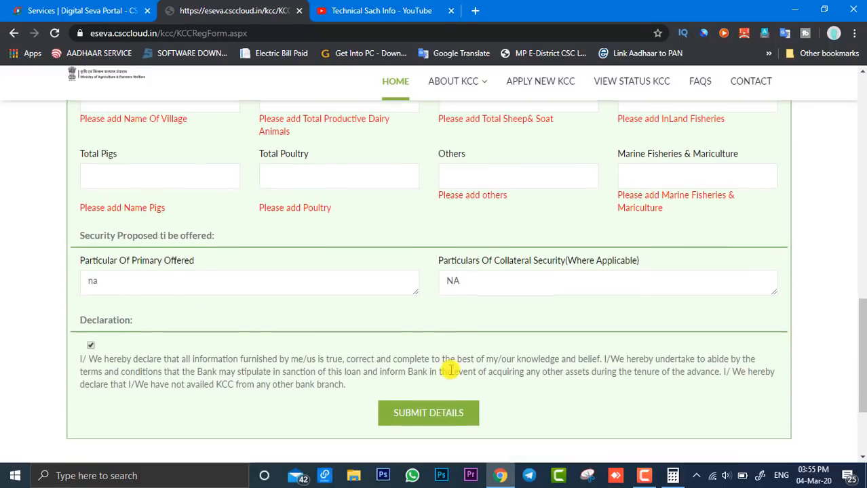
Step: Set the title of the applicant's land holding to Owned
{"action": "scroll", "coordinate": [488, 380], "scroll_direction": "up", "scroll_amount": 5}
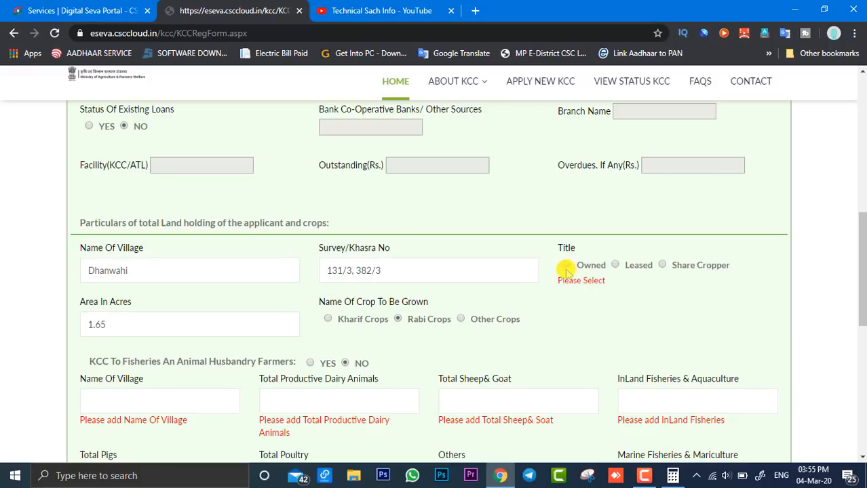
{"action": "scroll", "coordinate": [568, 268], "scroll_direction": "down", "scroll_amount": 2}
{"action": "scroll", "coordinate": [552, 229], "scroll_direction": "up", "scroll_amount": 3}
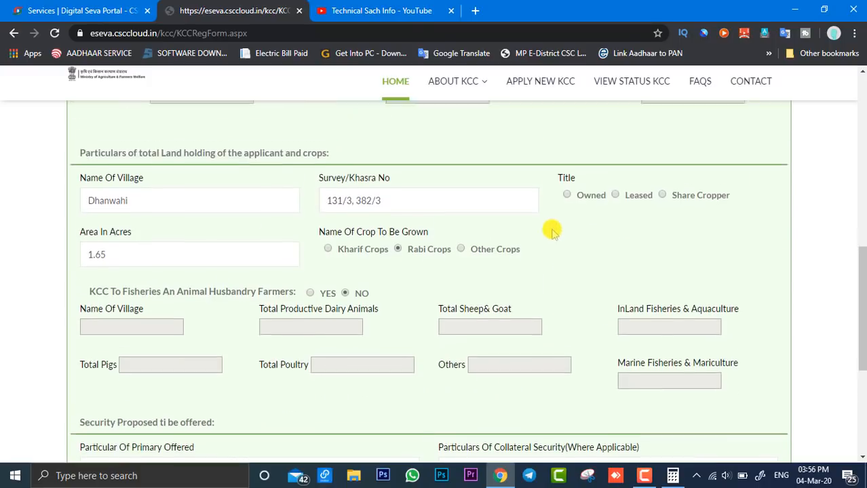
{"action": "scroll", "coordinate": [552, 231], "scroll_direction": "up", "scroll_amount": 7}
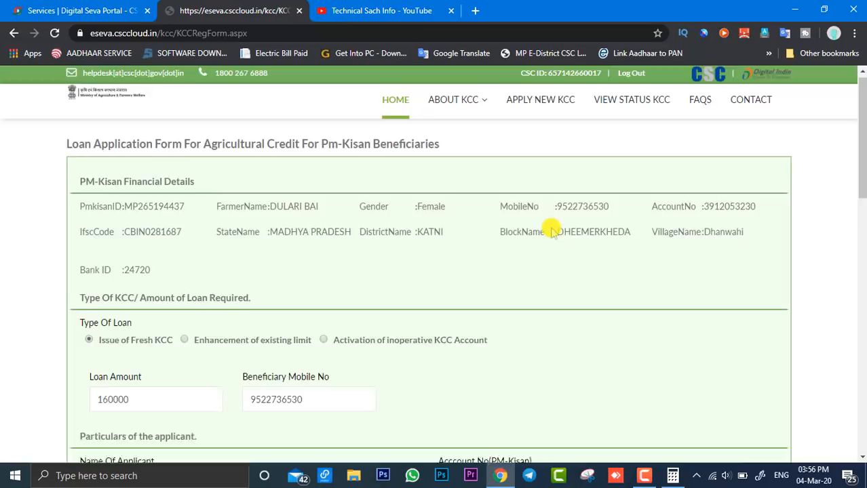
{"action": "scroll", "coordinate": [552, 231], "scroll_direction": "down", "scroll_amount": 12}
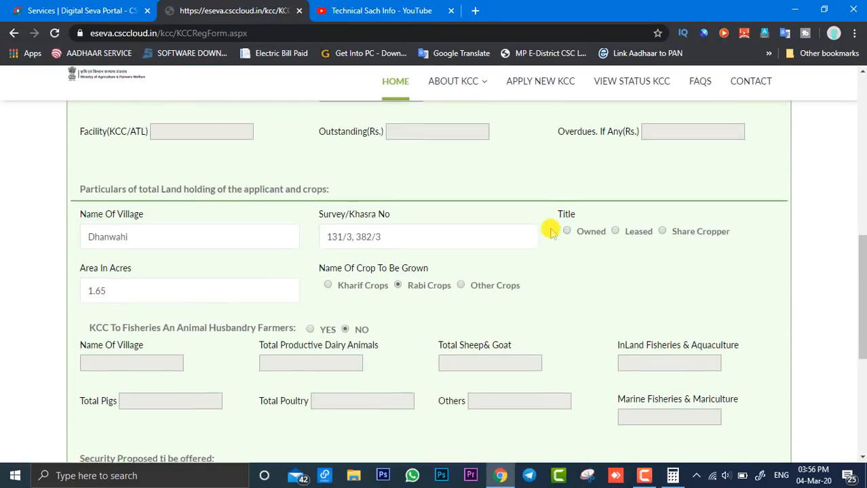
{"action": "scroll", "coordinate": [552, 231], "scroll_direction": "up", "scroll_amount": 2}
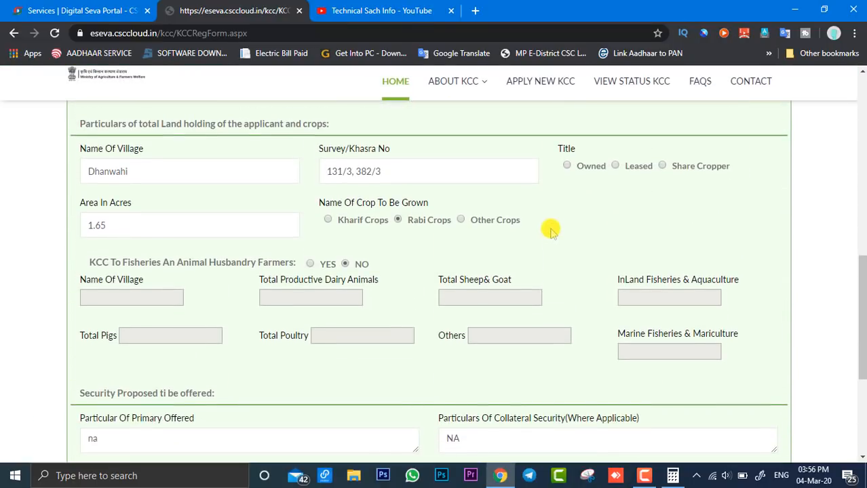
{"action": "left_click", "coordinate": [568, 166]}
{"action": "scroll", "coordinate": [531, 213], "scroll_direction": "down", "scroll_amount": 1}
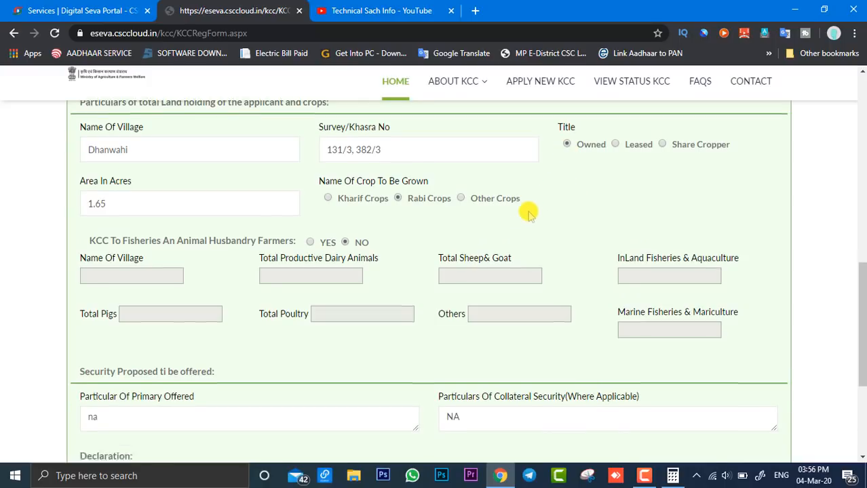
Step: Check the security and declaration sections and submit the completed loan application details
{"action": "scroll", "coordinate": [528, 213], "scroll_direction": "down", "scroll_amount": 2}
{"action": "scroll", "coordinate": [366, 278], "scroll_direction": "down", "scroll_amount": 1}
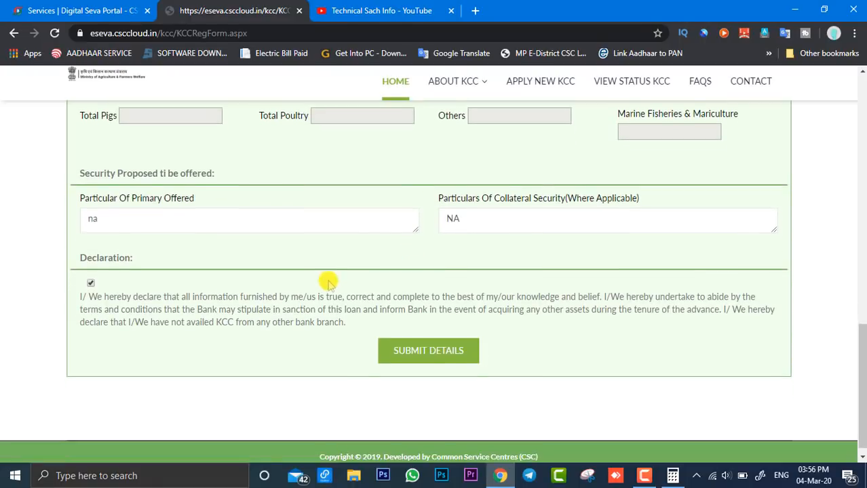
{"action": "scroll", "coordinate": [330, 282], "scroll_direction": "up", "scroll_amount": 3}
{"action": "scroll", "coordinate": [331, 282], "scroll_direction": "down", "scroll_amount": 4}
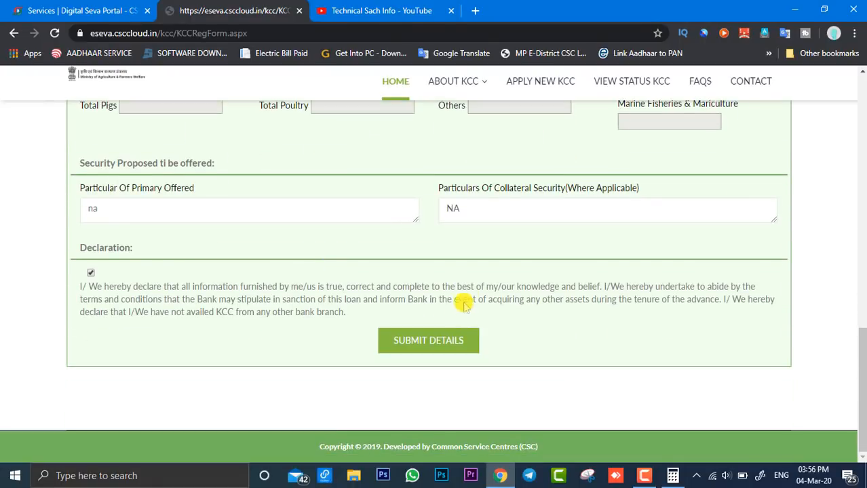
{"action": "left_click", "coordinate": [428, 341]}
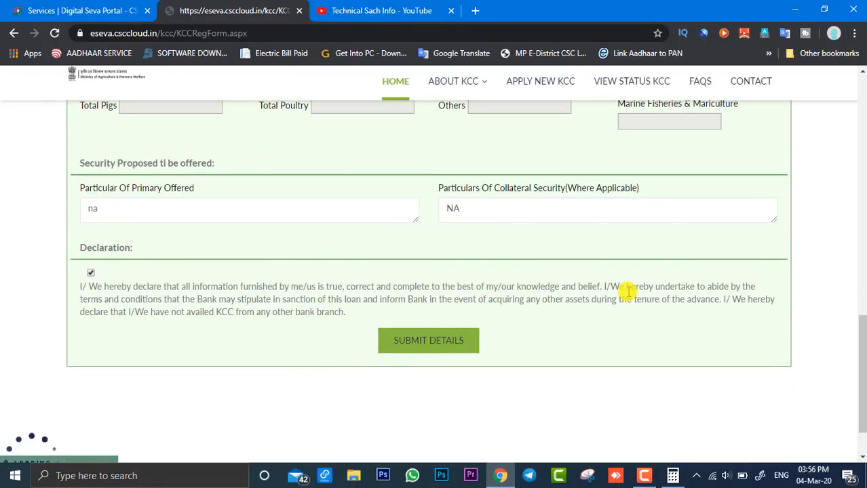
{"action": "scroll", "coordinate": [213, 371], "scroll_direction": "down", "scroll_amount": 1}
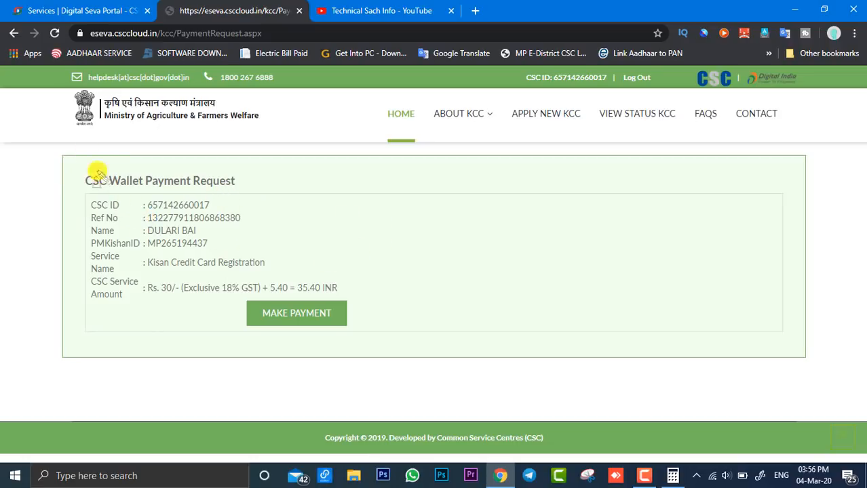
Step: Review the CSC wallet payment request for Kisan Credit Card Registration and proceed to make the payment
{"action": "mouse_move", "coordinate": [86, 150]}
{"action": "left_mouse_down"}
{"action": "mouse_move", "coordinate": [354, 313]}
{"action": "mouse_move", "coordinate": [341, 342]}
{"action": "mouse_move", "coordinate": [377, 343]}
{"action": "left_mouse_up"}
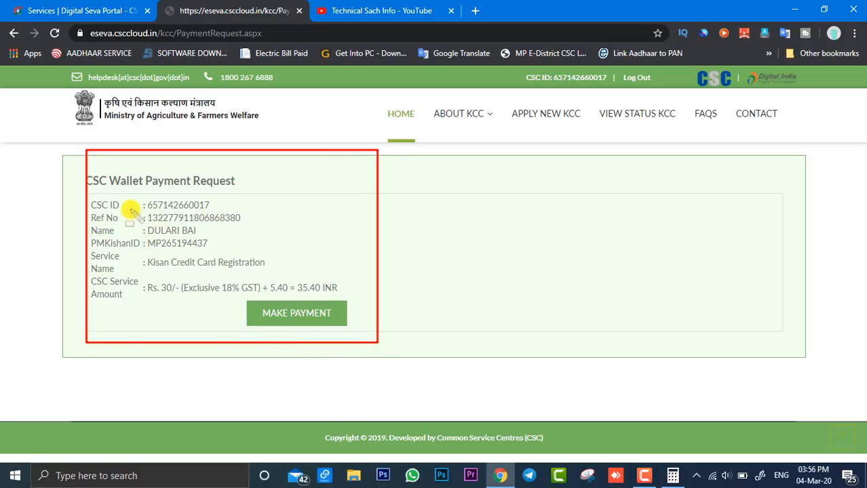
{"action": "mouse_move", "coordinate": [132, 209]}
{"action": "left_mouse_down"}
{"action": "mouse_move", "coordinate": [187, 242]}
{"action": "mouse_move", "coordinate": [249, 229]}
{"action": "left_mouse_up"}
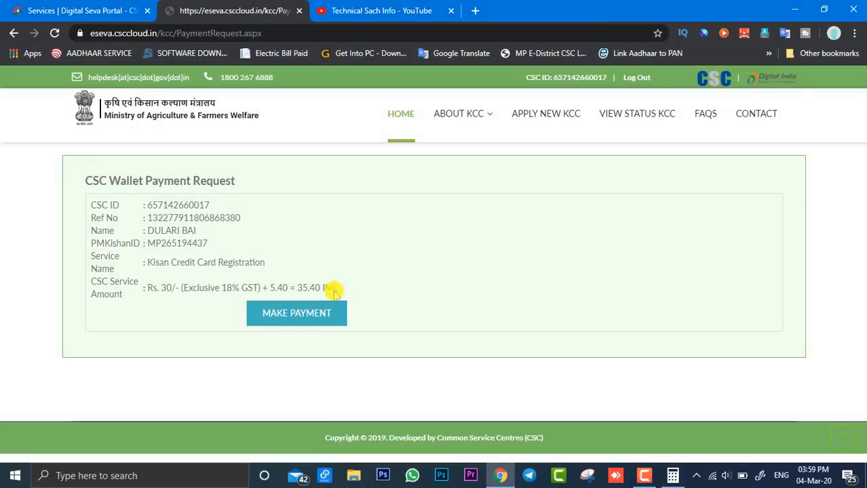
{"action": "left_click", "coordinate": [303, 324]}
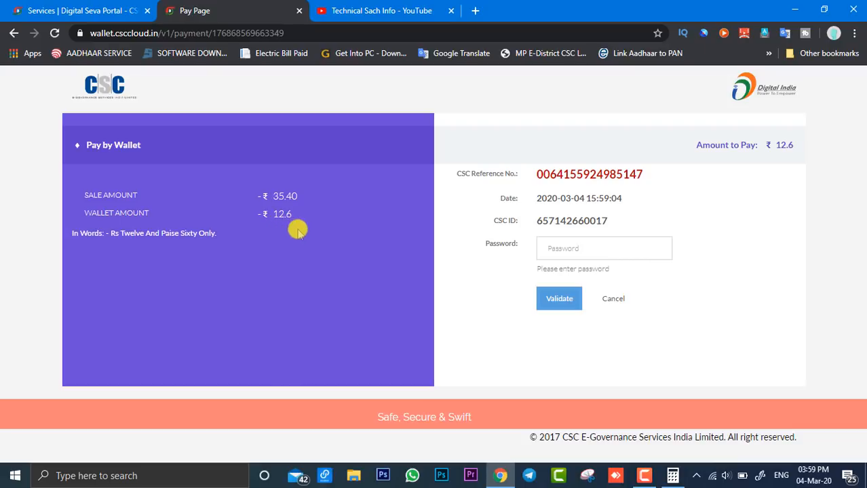
Step: Authorize the wallet payment with the account password and the wallet PIN, declining the browser's offers to update the saved password
{"action": "left_click", "coordinate": [577, 248]}
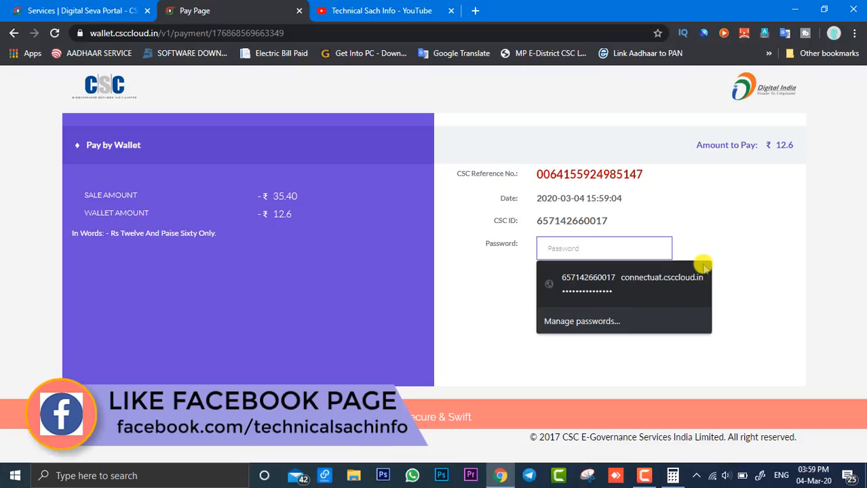
{"action": "type", "text": "•••••••••••••"}
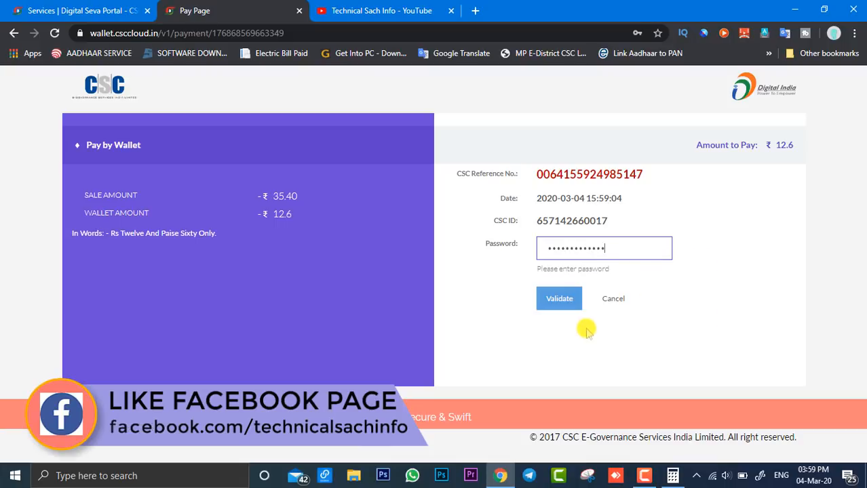
{"action": "left_click", "coordinate": [563, 301]}
{"action": "type", "text": "•••"}
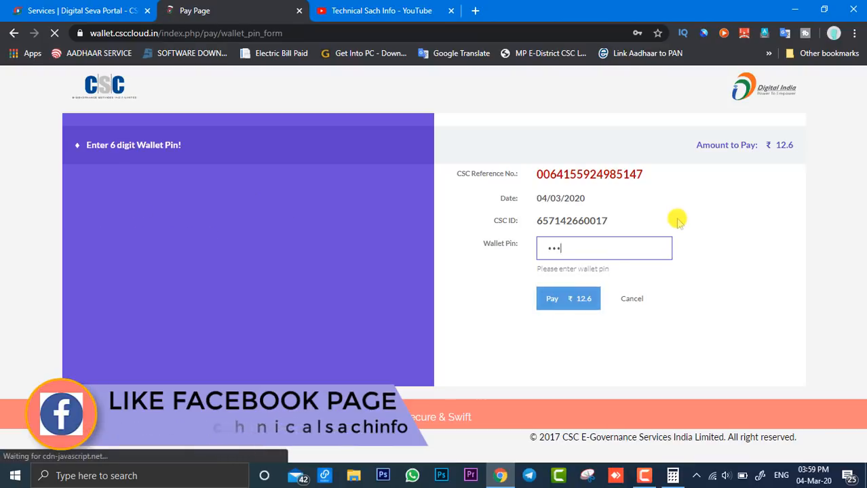
{"action": "type", "text": "•••"}
{"action": "key", "text": "Return"}
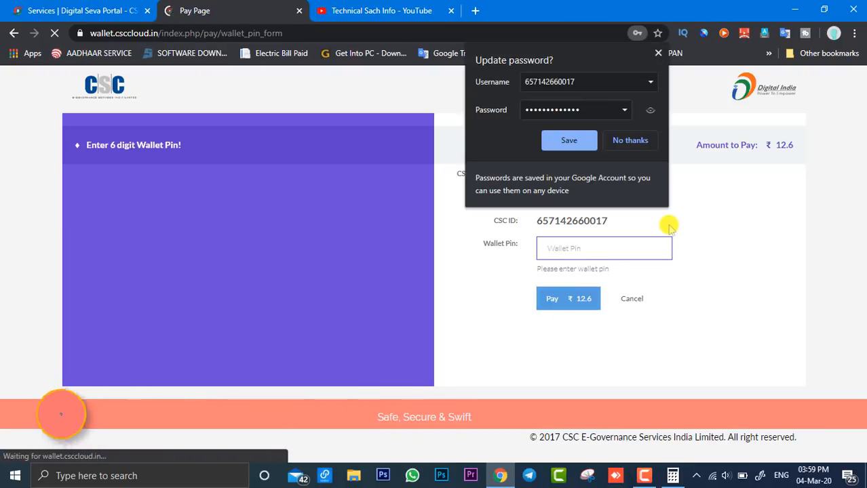
{"action": "left_click", "coordinate": [641, 140]}
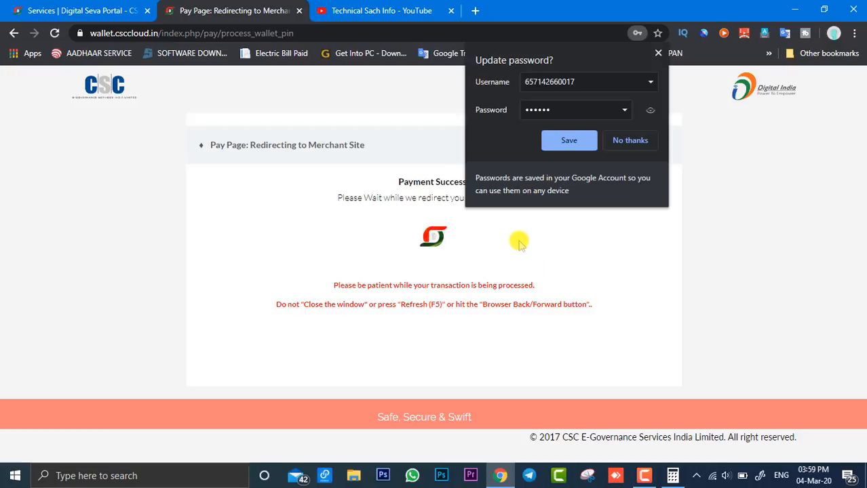
{"action": "left_click", "coordinate": [639, 147]}
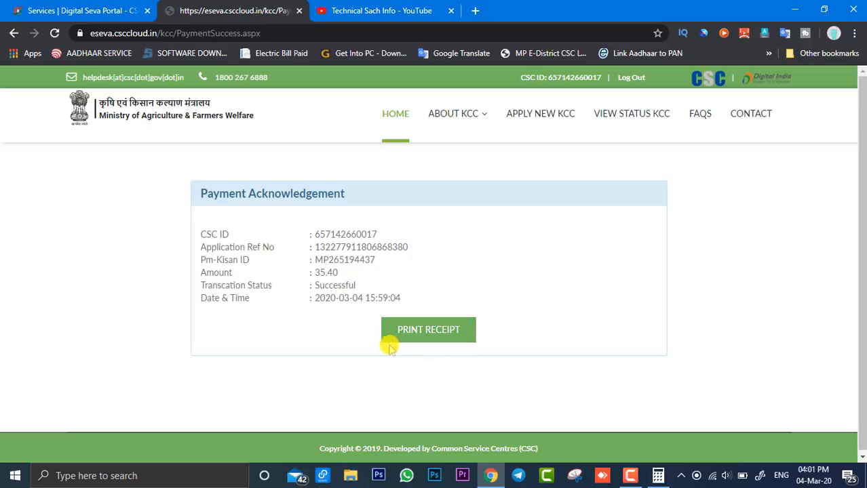
Step: Open the printable acknowledgement receipt for the paid Kisan Credit Card application
{"action": "left_click_drag", "start_coordinate": [368, 313], "coordinate": [495, 355]}
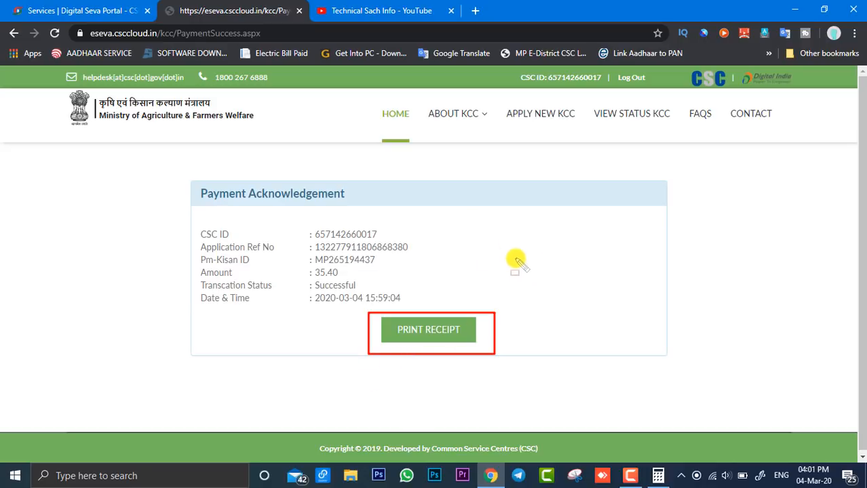
{"action": "right_click", "coordinate": [576, 210]}
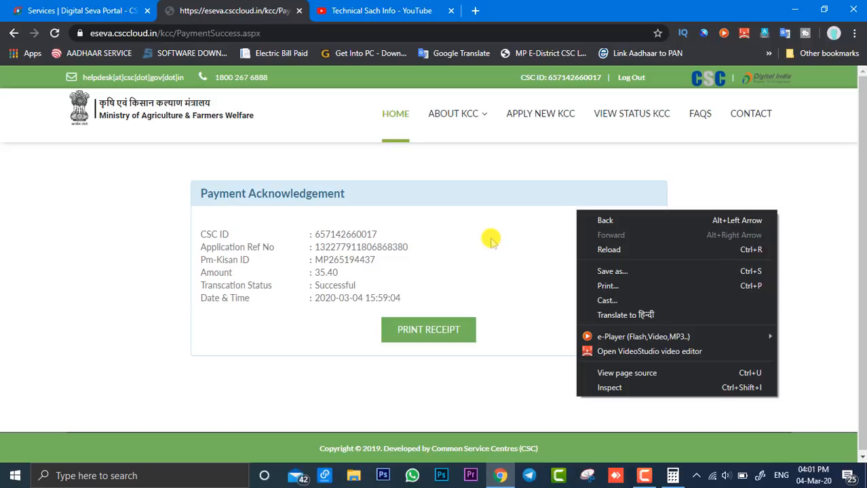
{"action": "left_click", "coordinate": [525, 313]}
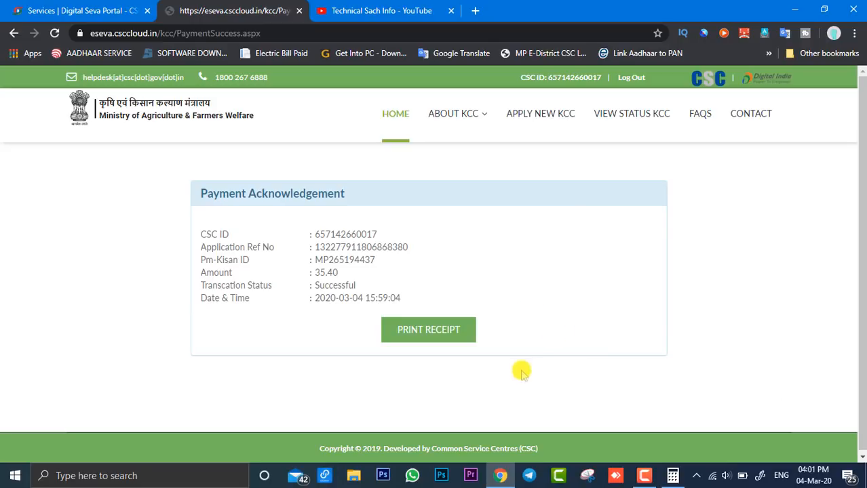
{"action": "left_click", "coordinate": [430, 329]}
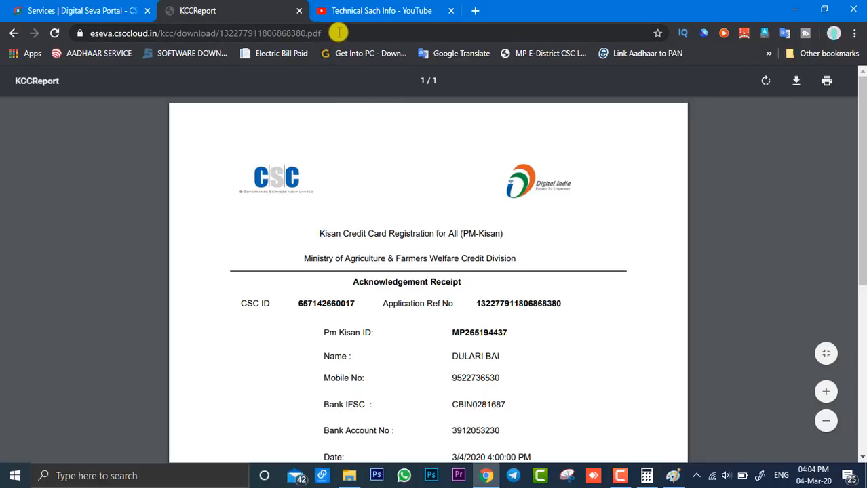
Step: Compare the reference number in the receipt's web address with the receipt itself and the payment request screenshot in Paint
{"action": "left_click_drag", "start_coordinate": [334, 34], "coordinate": [73, 53]}
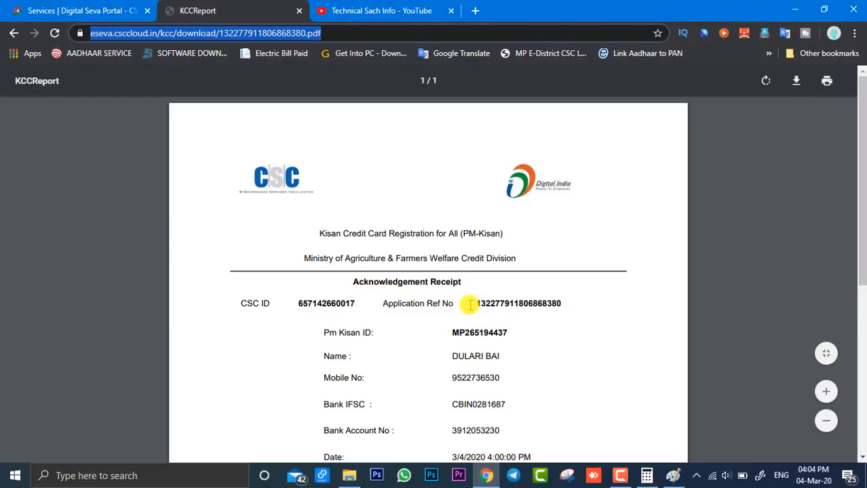
{"action": "left_click_drag", "start_coordinate": [472, 277], "coordinate": [575, 316]}
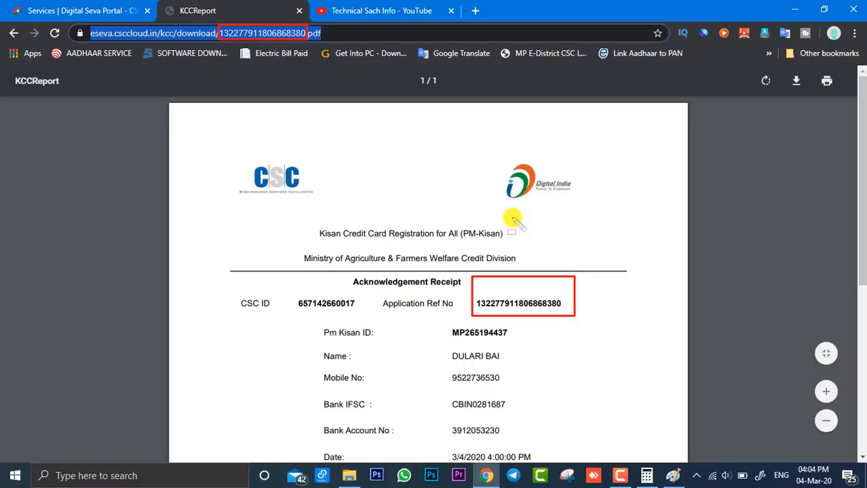
{"action": "left_click", "coordinate": [673, 479]}
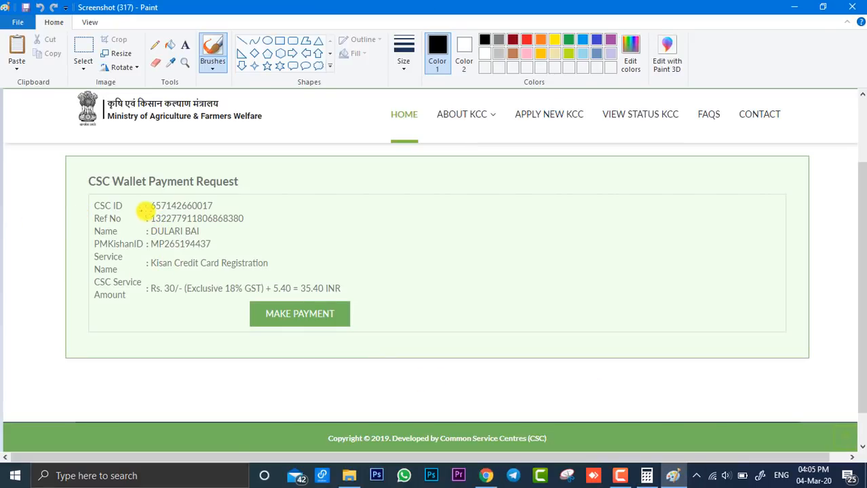
{"action": "left_click", "coordinate": [486, 477]}
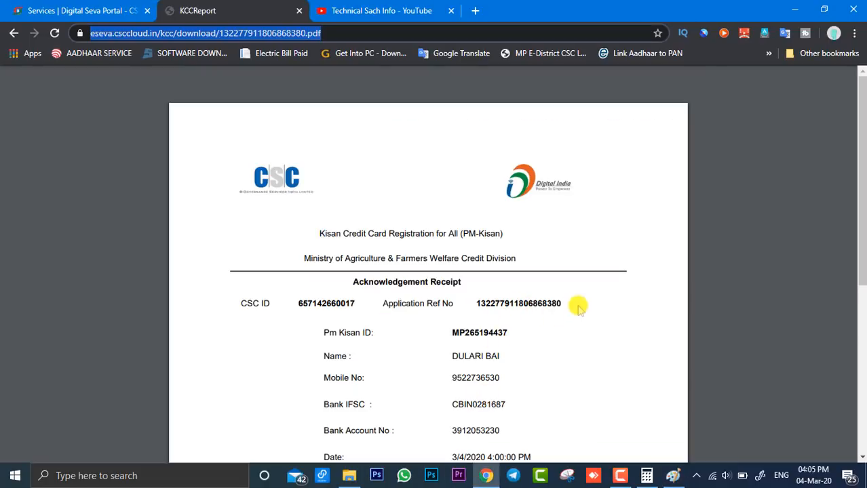
{"action": "left_click", "coordinate": [405, 183]}
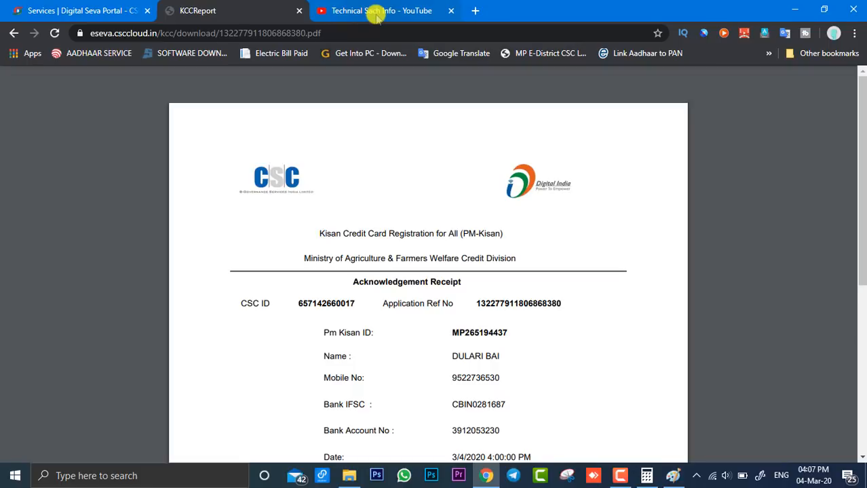
Step: Switch to the Technical Sach Info YouTube channel page
{"action": "left_click", "coordinate": [377, 13]}
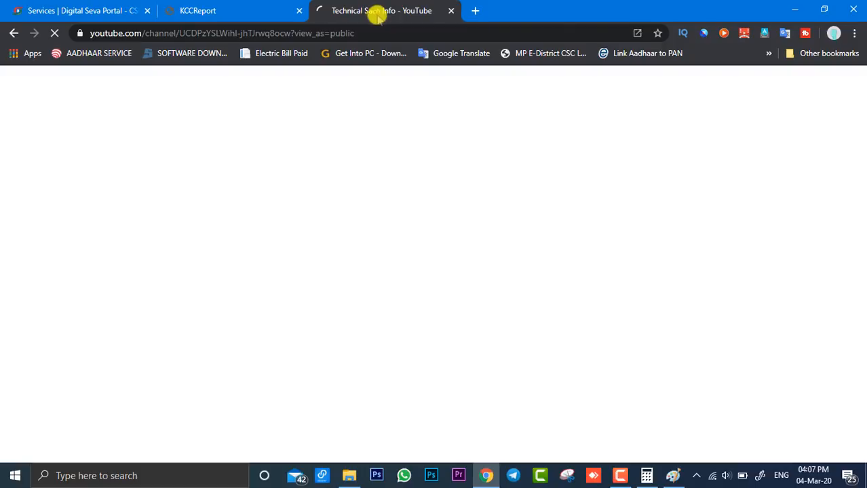